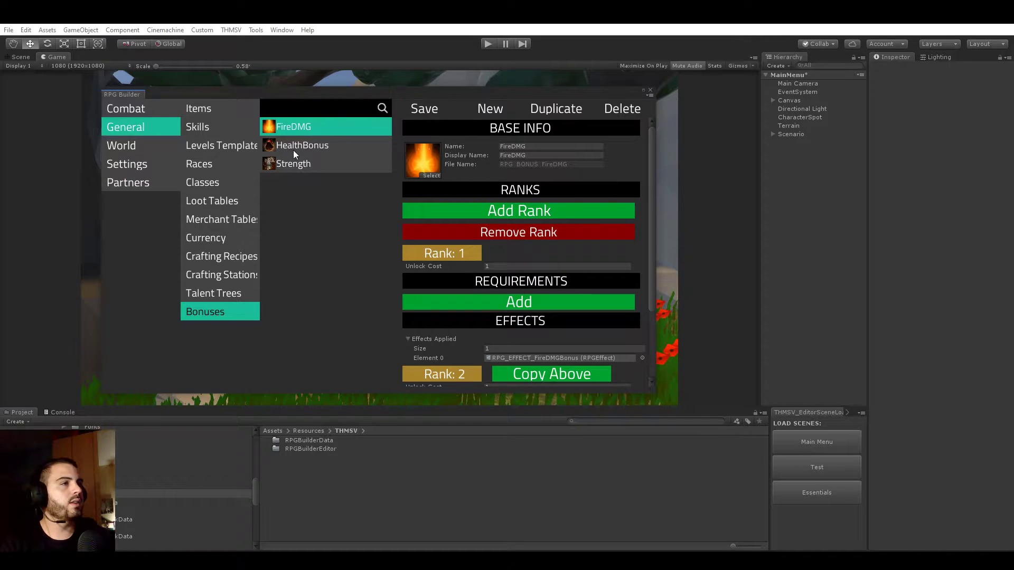
Create a new bonus named IntellectBonus, with IntellectBonus as its display name too
click(487, 109)
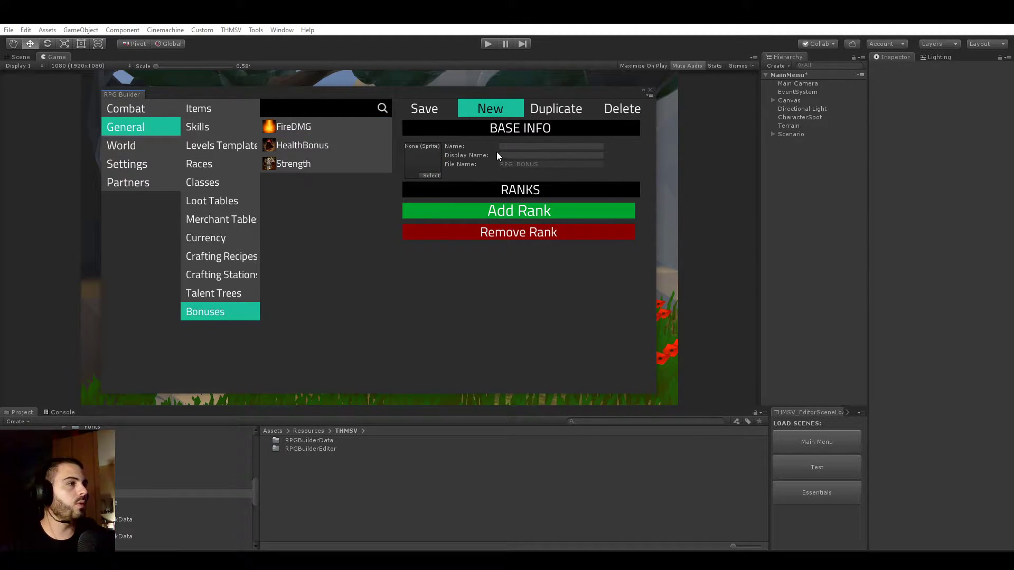
click(511, 146)
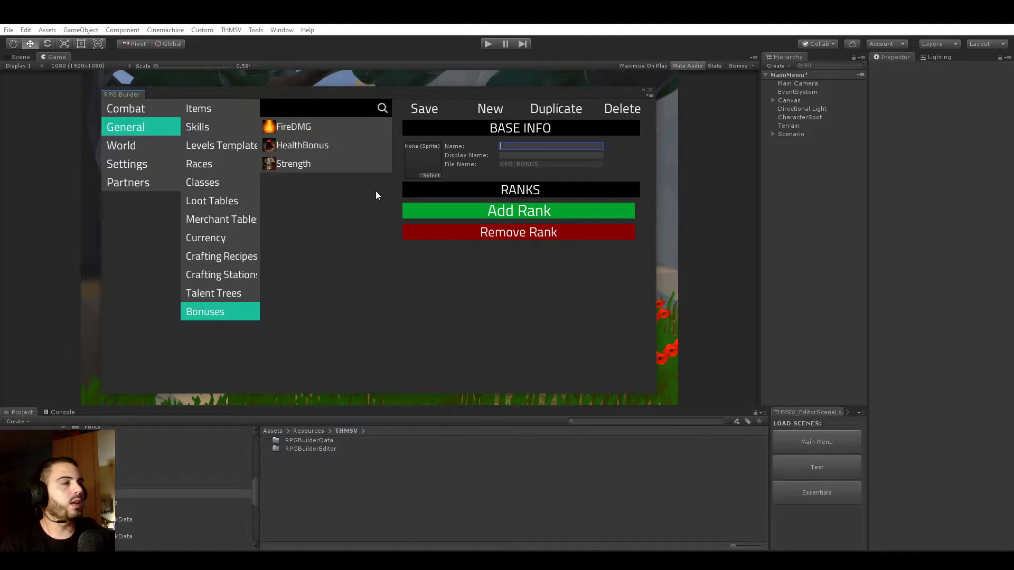
text(Intelle)
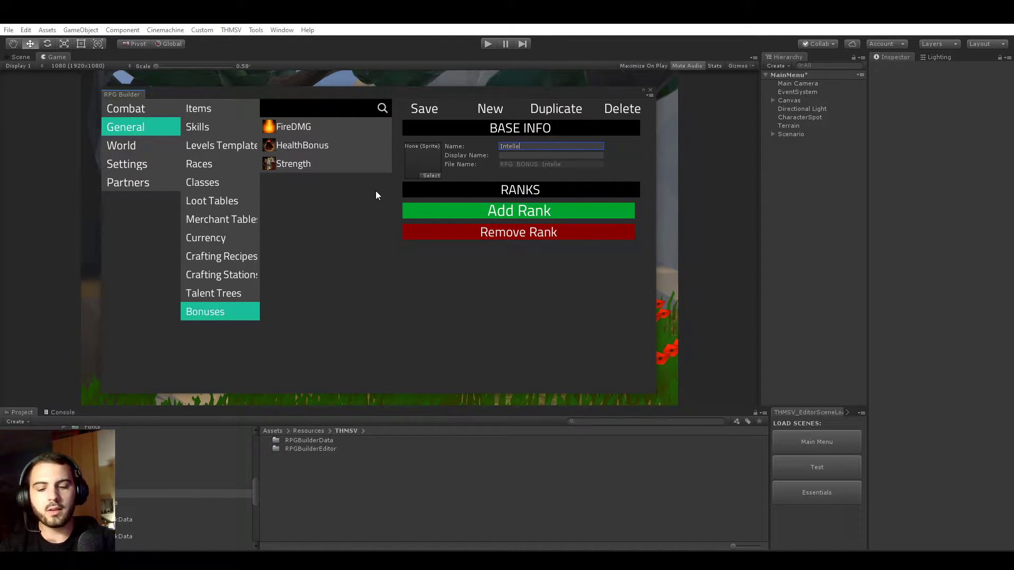
text(ctBonus)
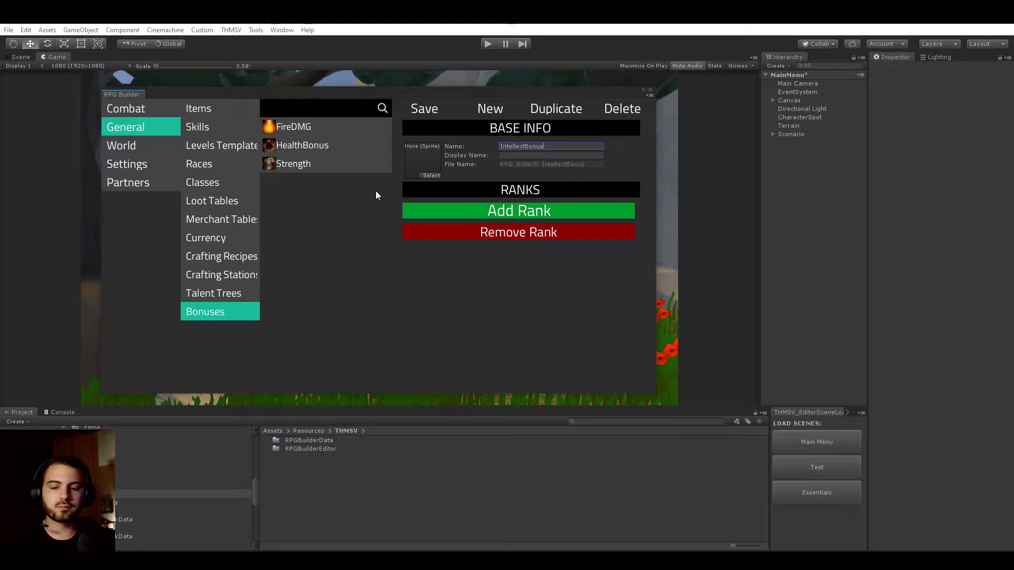
key(ctrl+a)
key(ctrl+c)
click(528, 156)
key(ctrl+v)
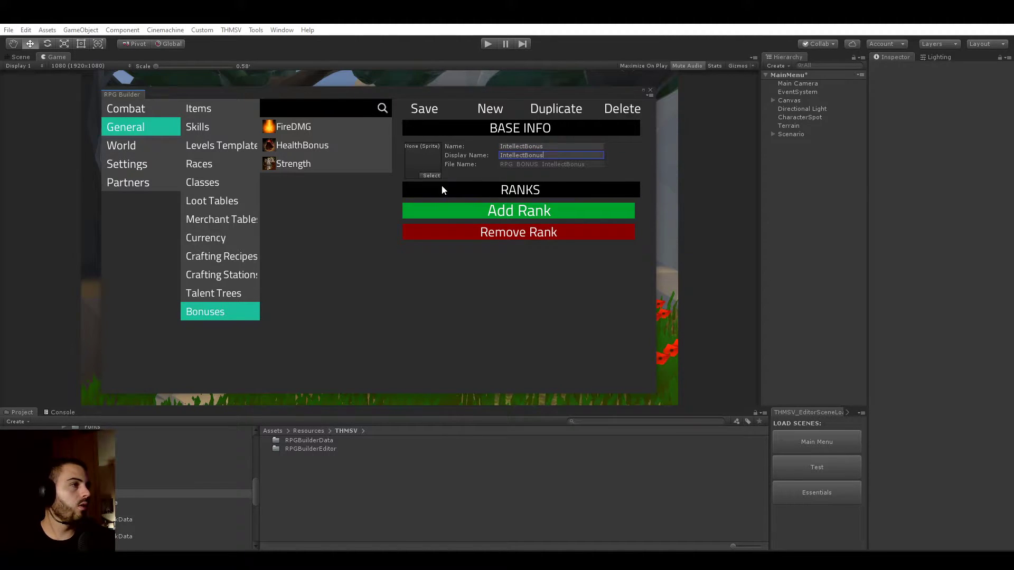
Assign the purple cloth sprite as the bonus icon
click(431, 176)
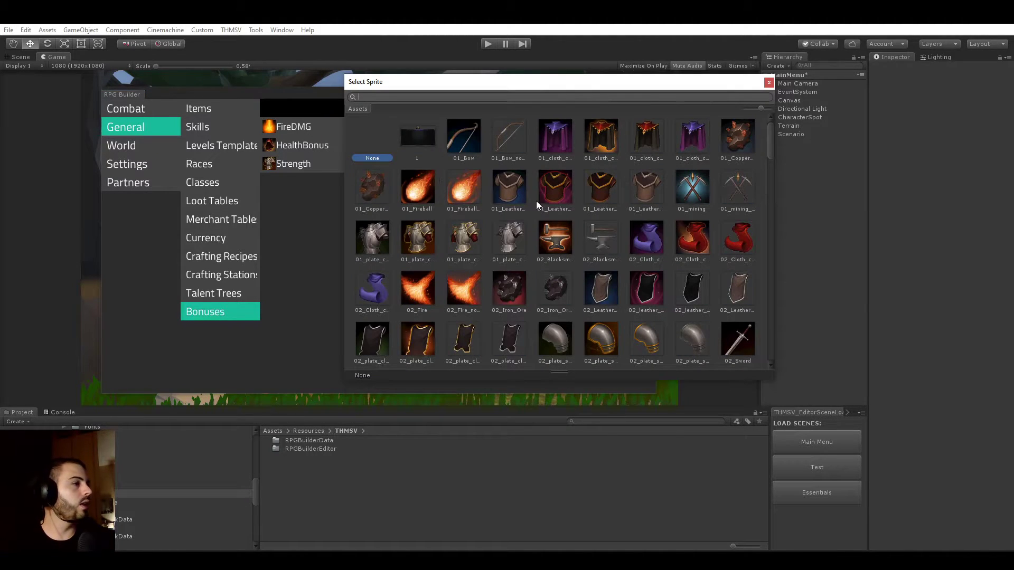
scroll(429, 256, down, 1)
double_click(641, 208)
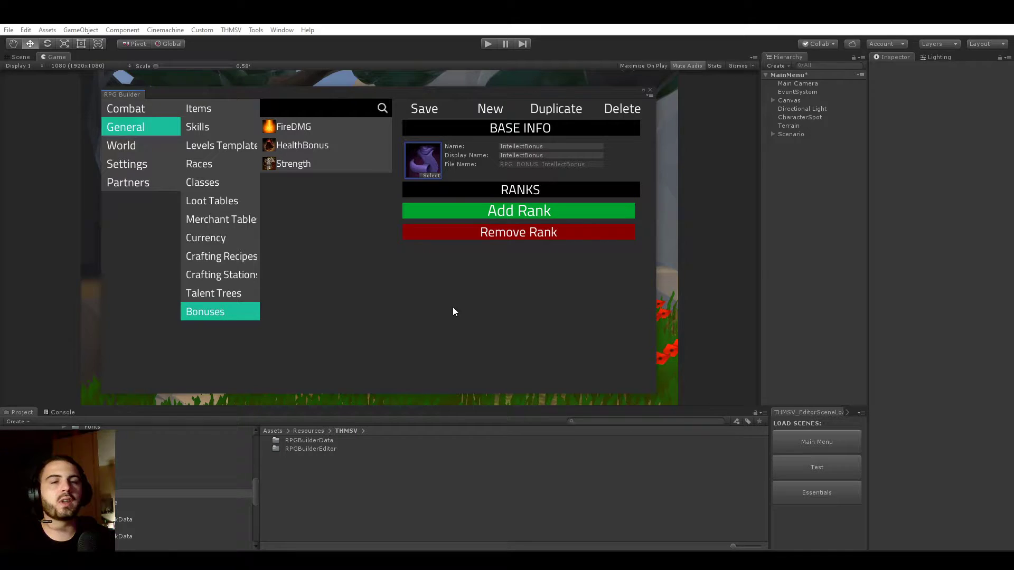
Add Rank 1 to IntellectBonus with unlock cost 1 and an Effects Applied size of 1
click(516, 212)
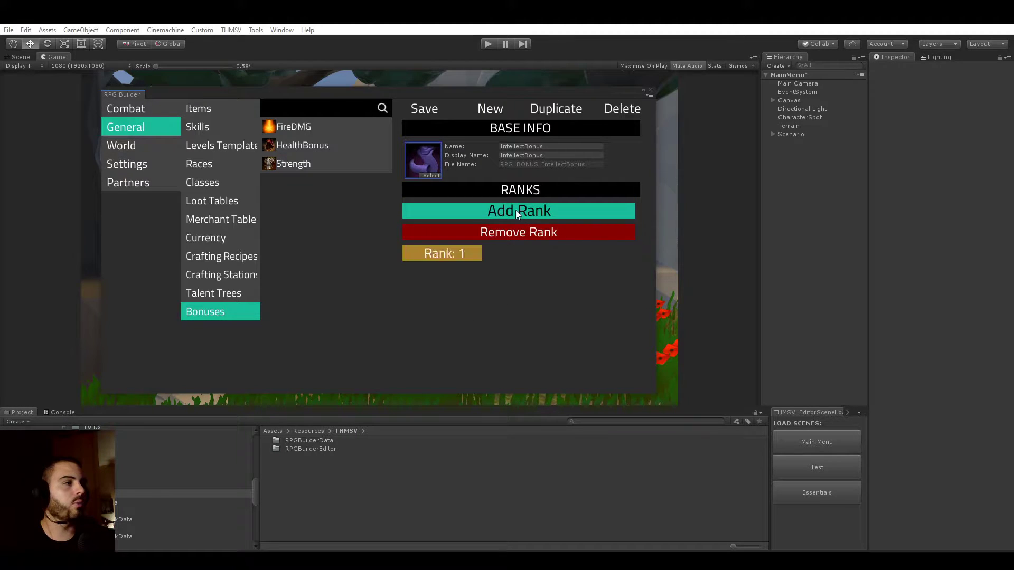
click(459, 259)
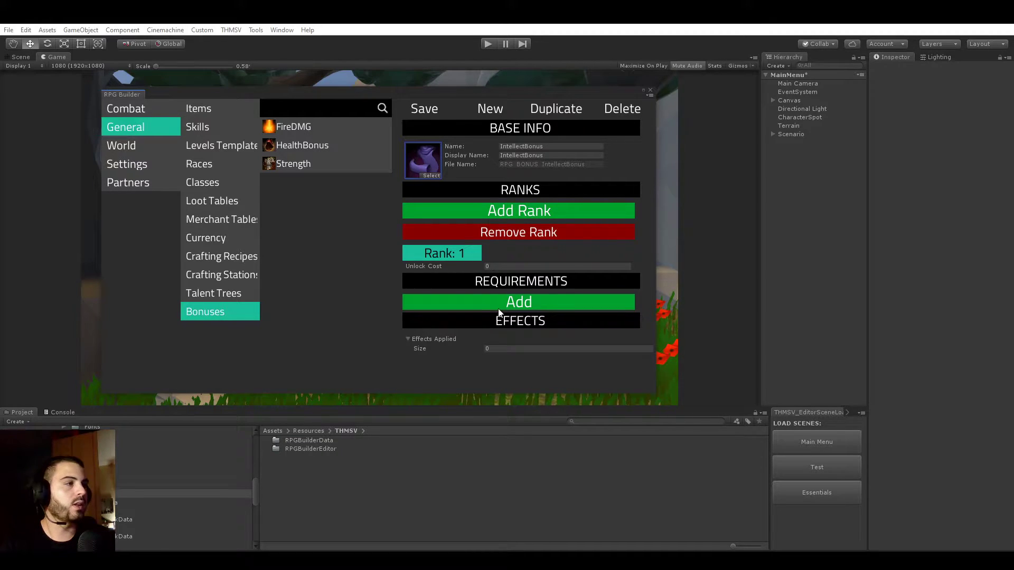
click(504, 267)
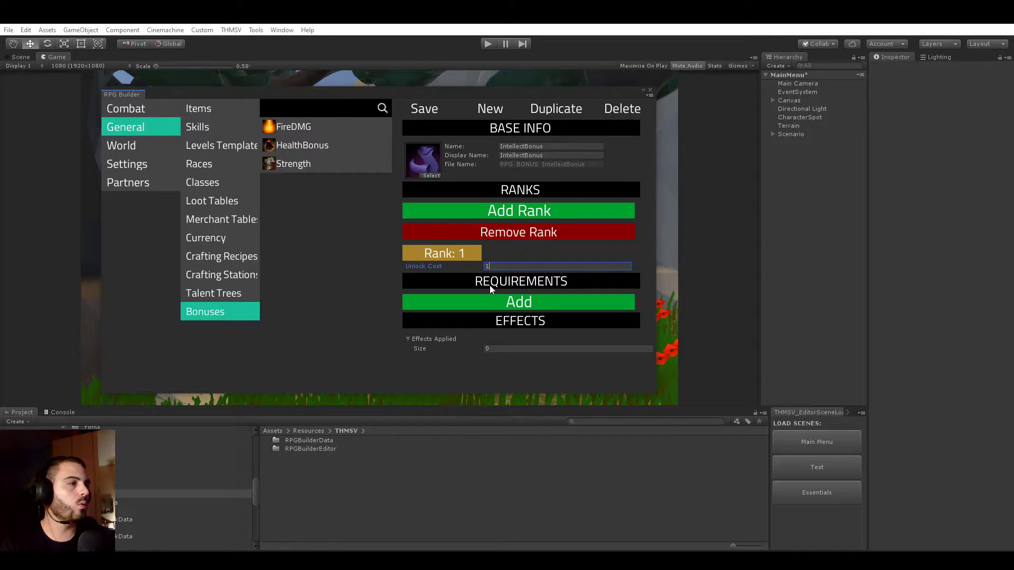
click(496, 348)
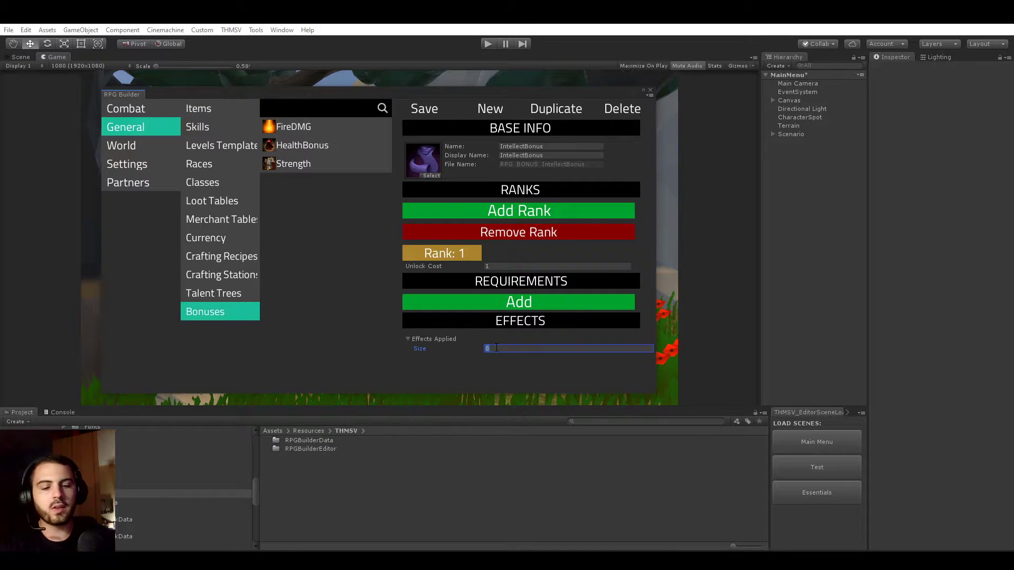
text(1)
key(Return)
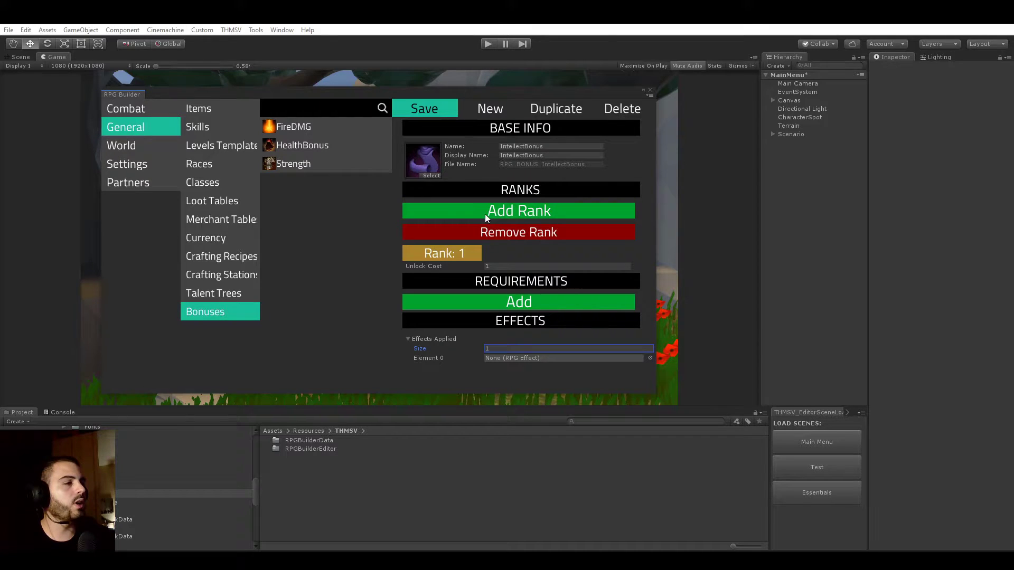
Create a new Combat effect named IntellectBonus with the purple cloth icon
click(139, 111)
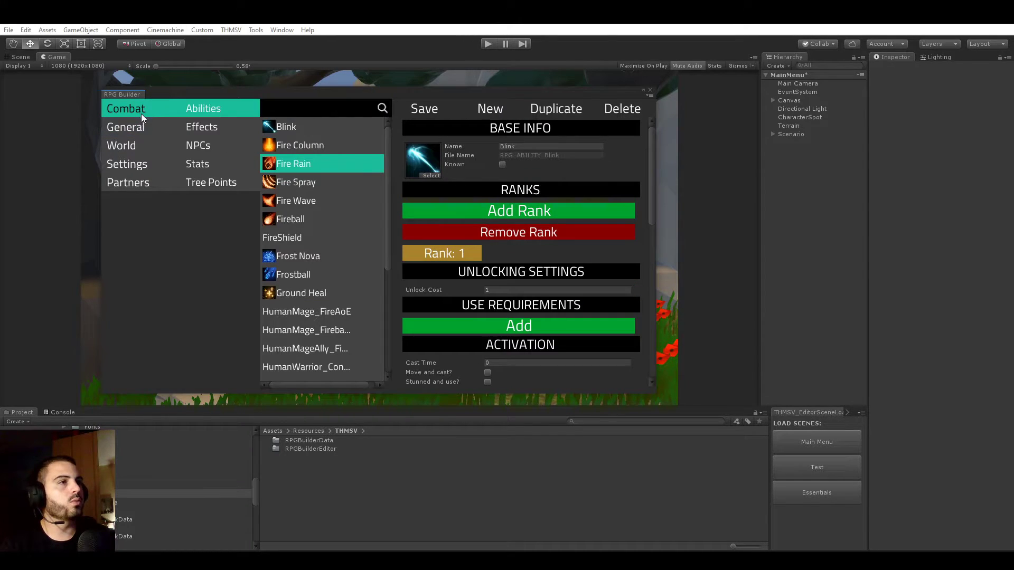
click(214, 129)
click(489, 109)
click(532, 148)
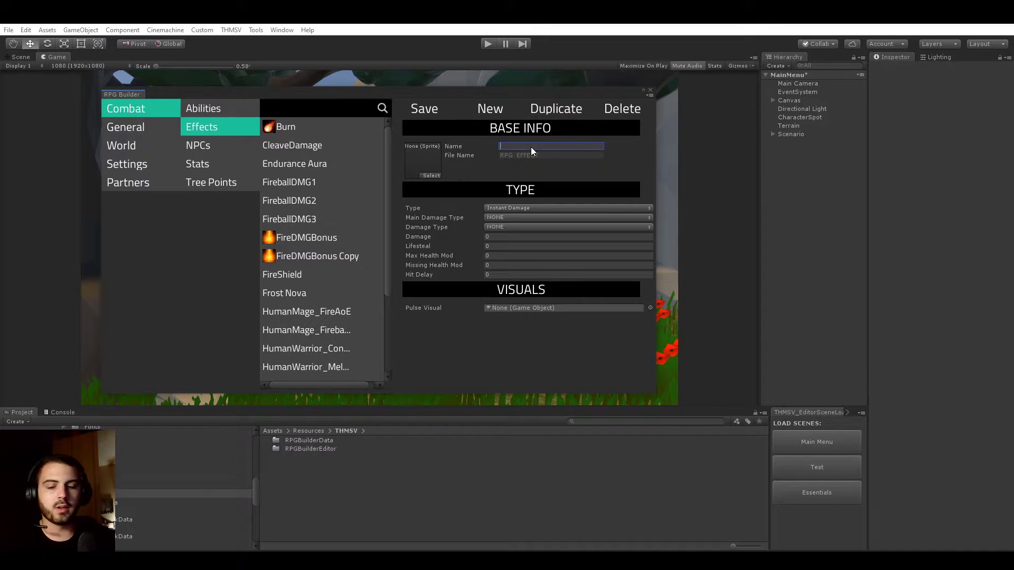
click(431, 175)
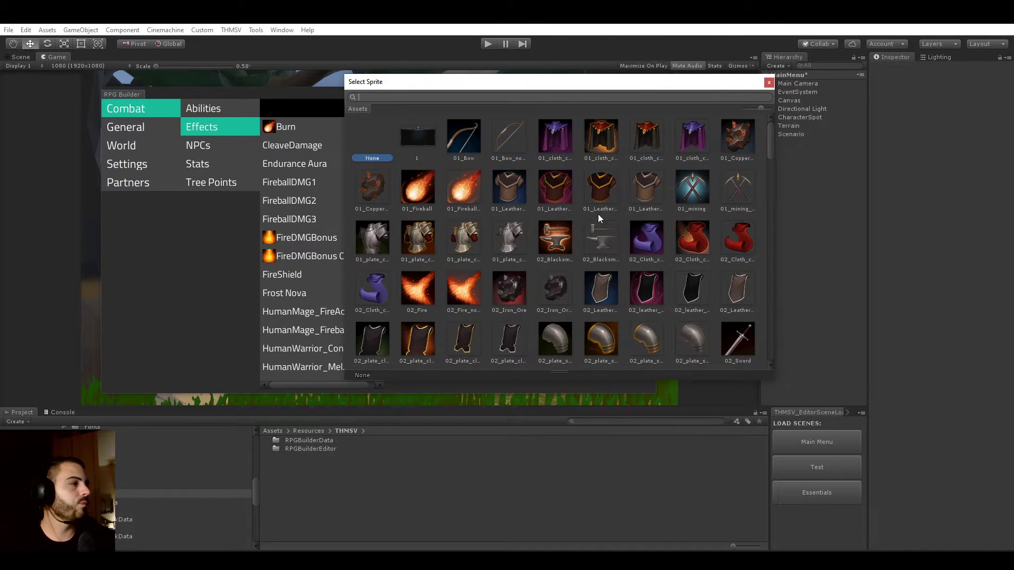
double_click(646, 237)
Make it a Stat effect with one stat entry targeting RPG_STAT_INTELLECT
click(520, 207)
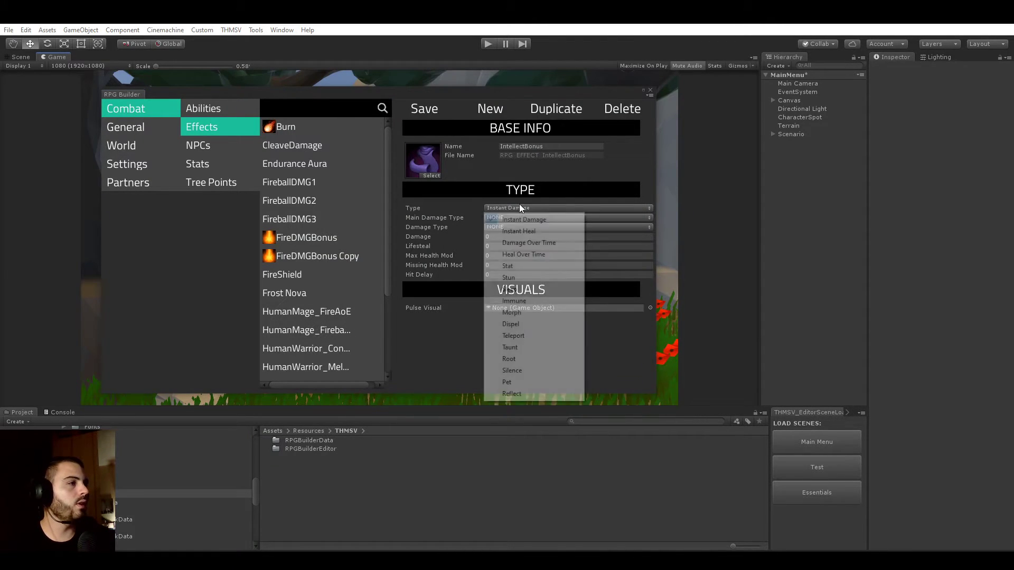
click(514, 266)
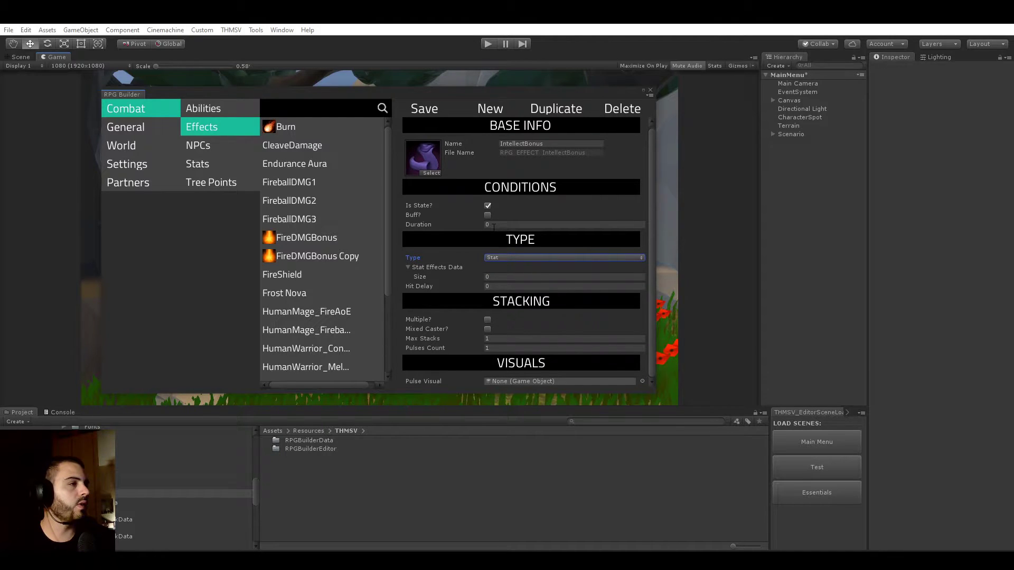
click(505, 277)
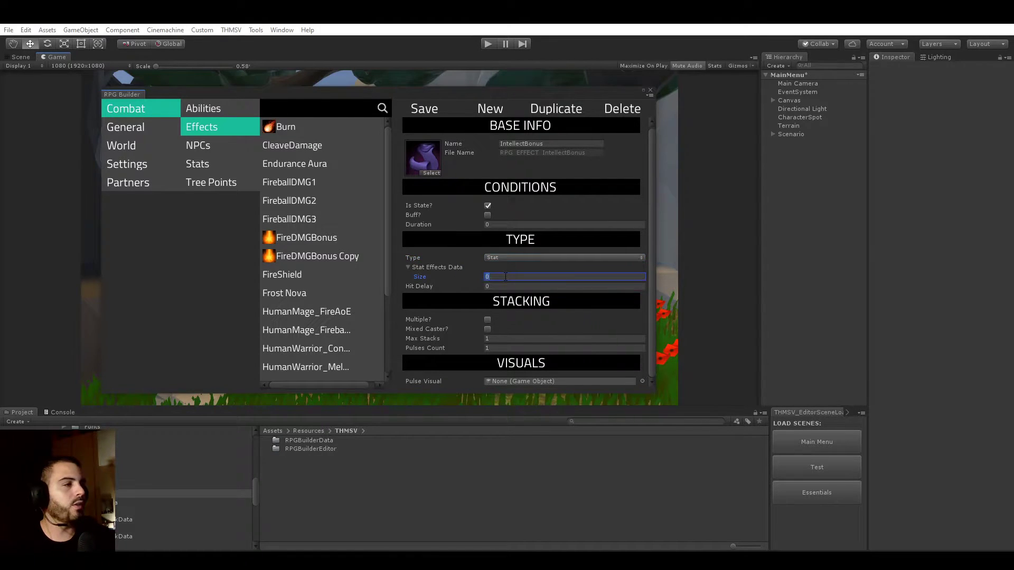
text(1)
key(Return)
scroll(510, 277, down, 3)
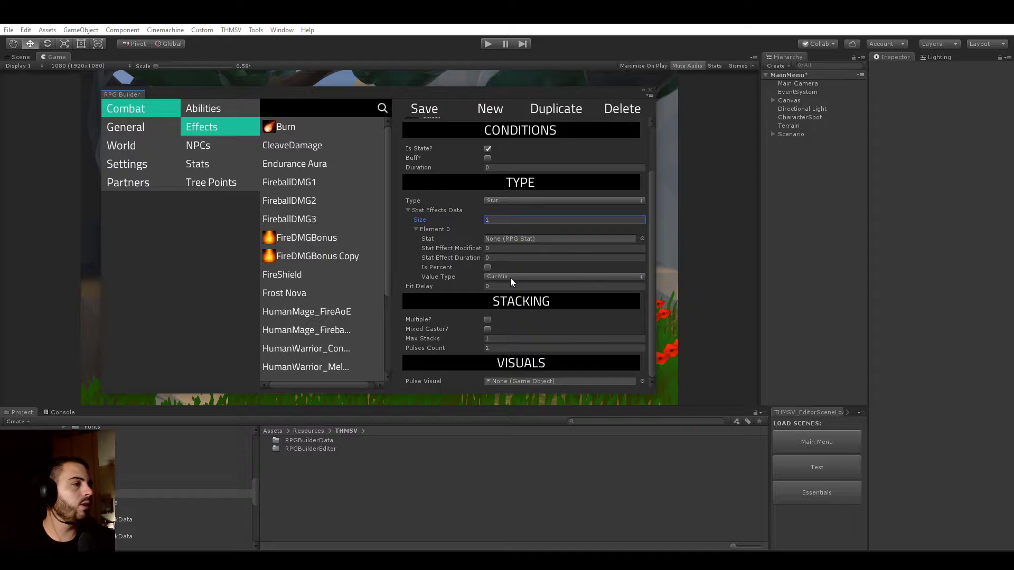
click(642, 239)
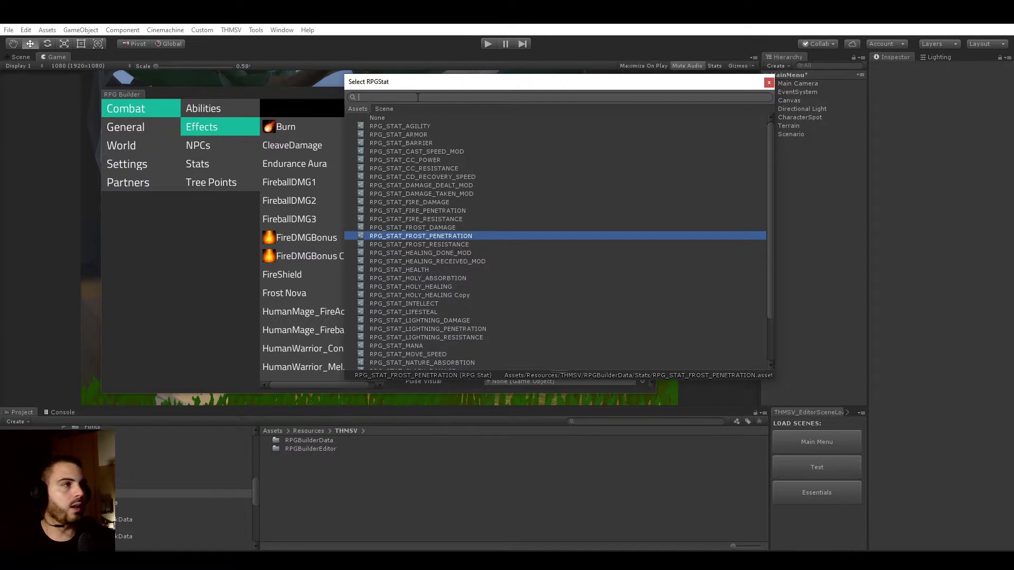
text(inte)
double_click(416, 127)
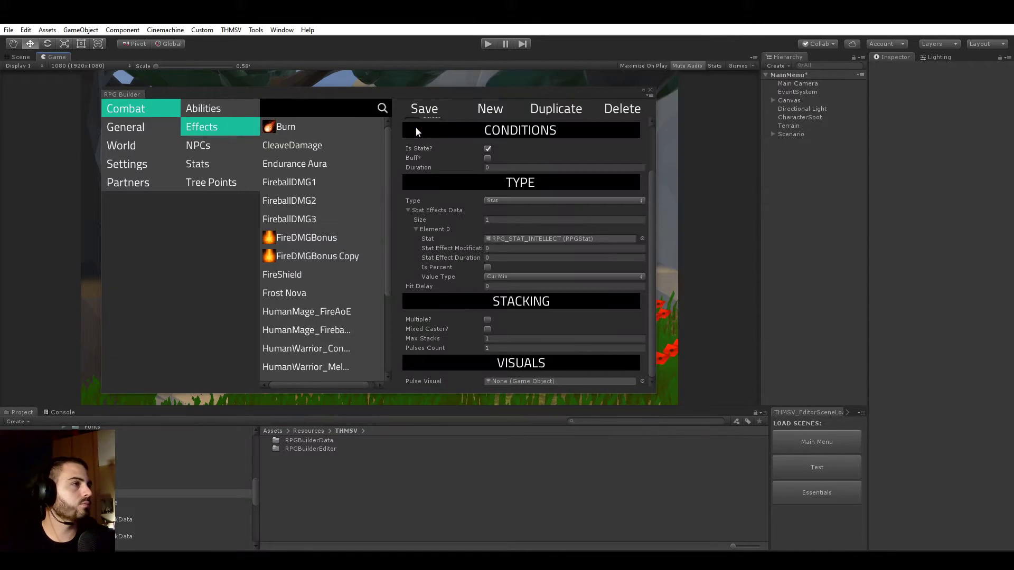
Set the Intellect modification to 40 with value type Cur and save the effect
click(518, 247)
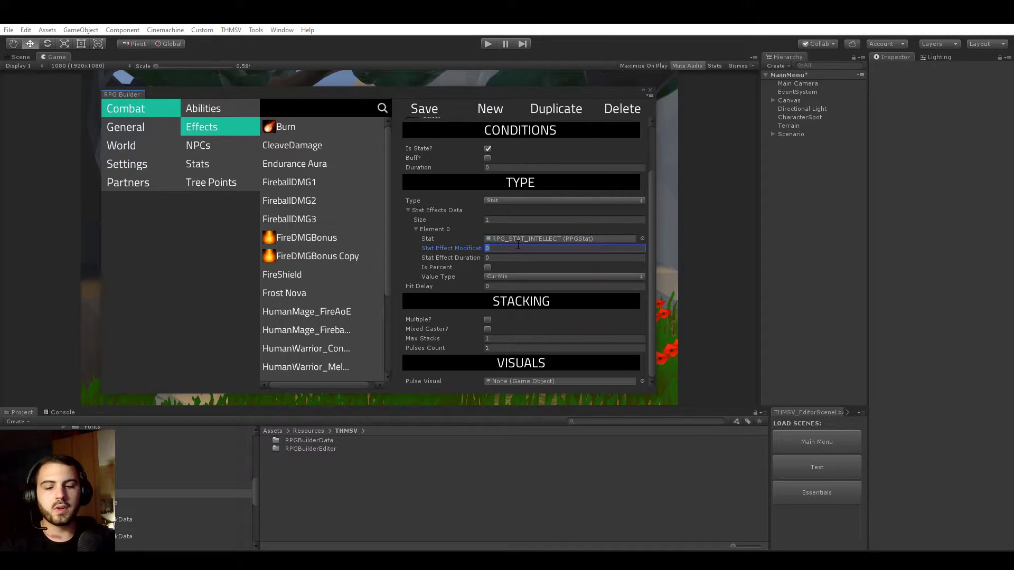
text(40)
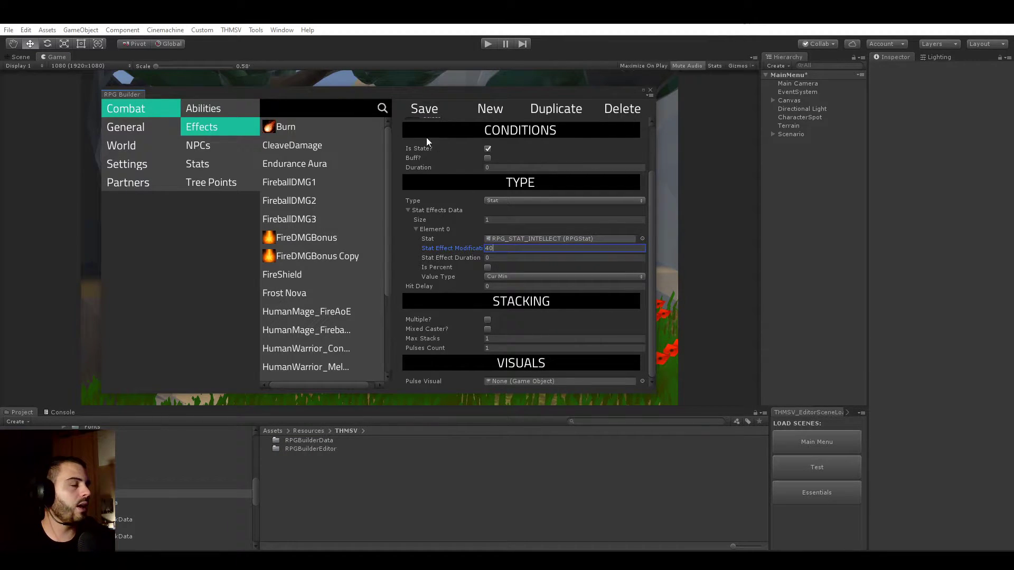
click(509, 277)
click(518, 299)
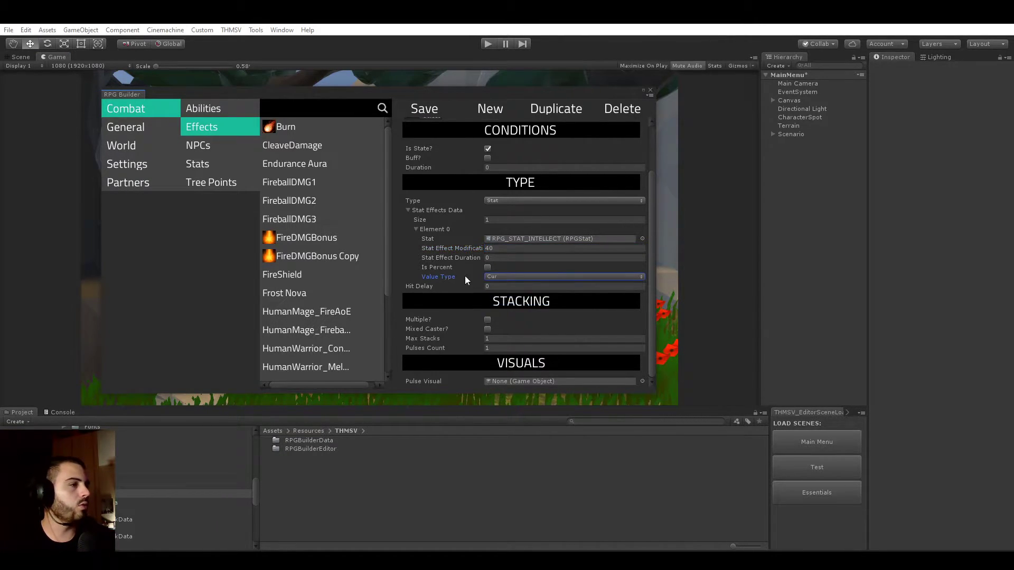
click(424, 108)
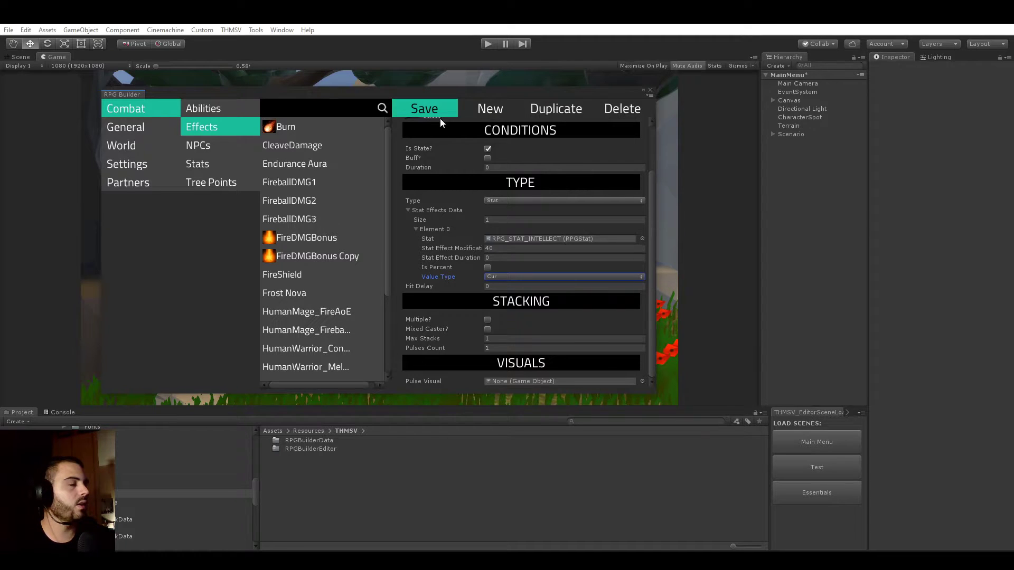
Set IntellectBonus rank 1 Element 0 to RPG_EFFECT_IntellectBonus and save the bonus
click(139, 127)
click(221, 317)
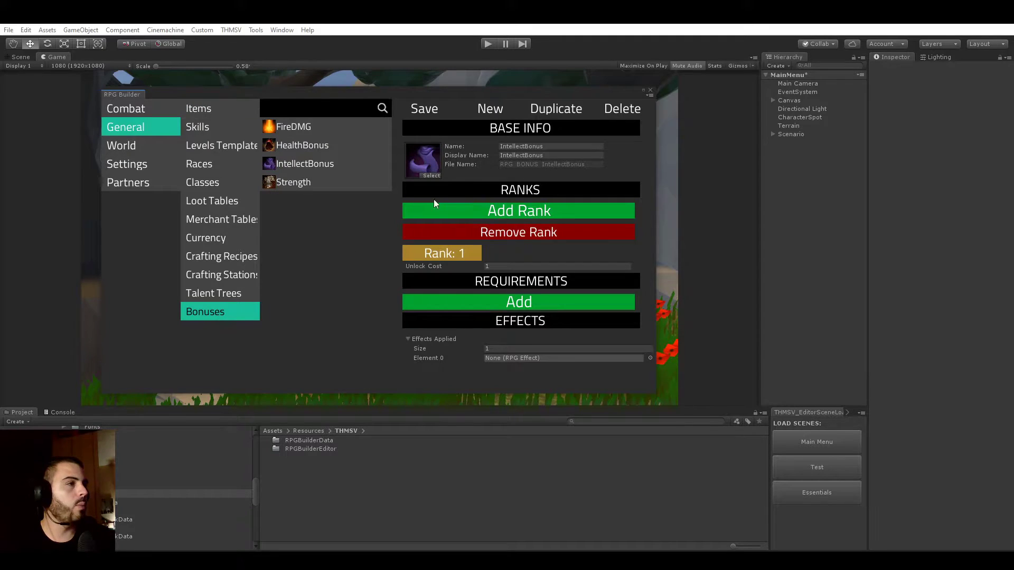
click(328, 163)
click(649, 358)
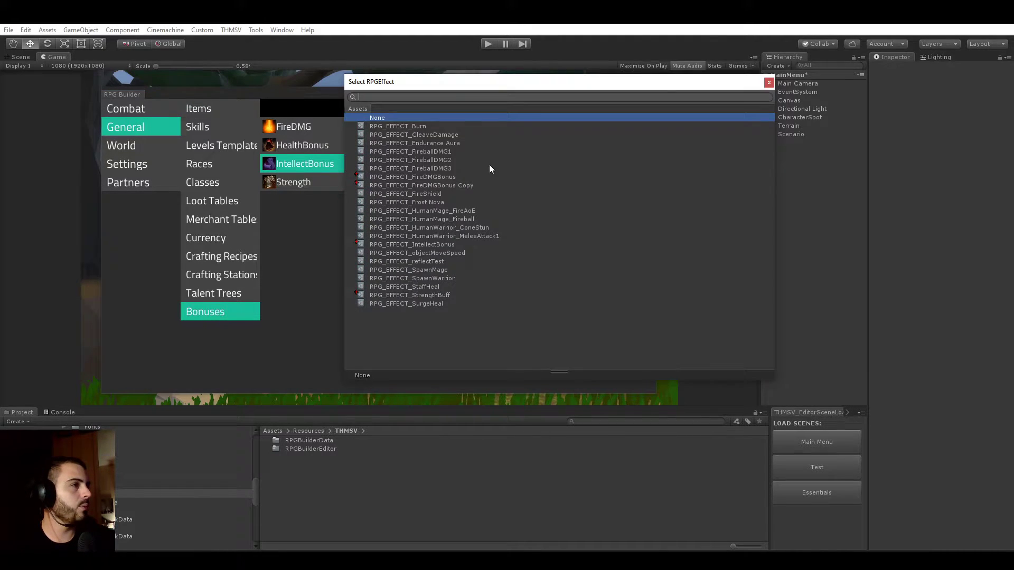
double_click(422, 244)
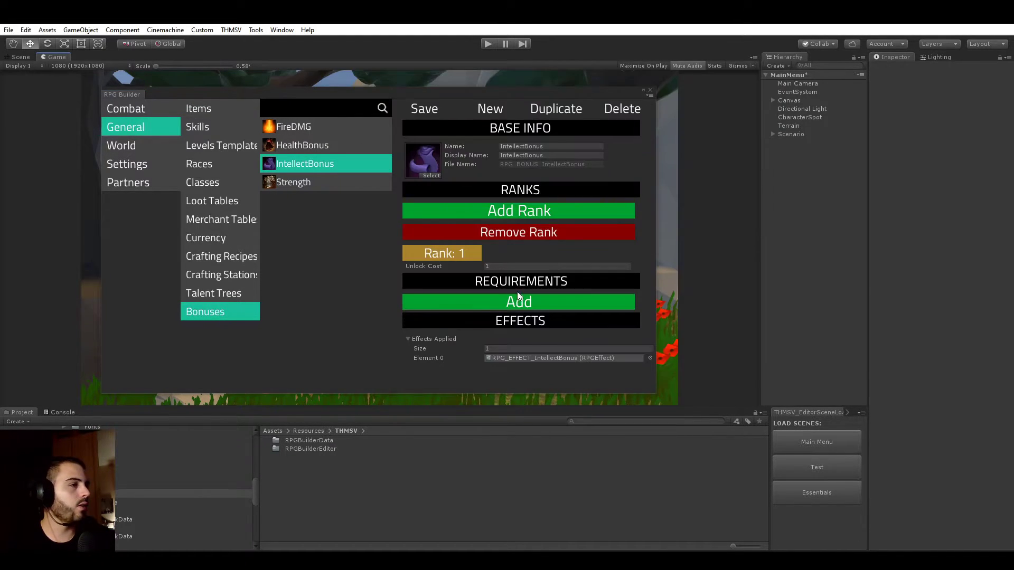
click(427, 109)
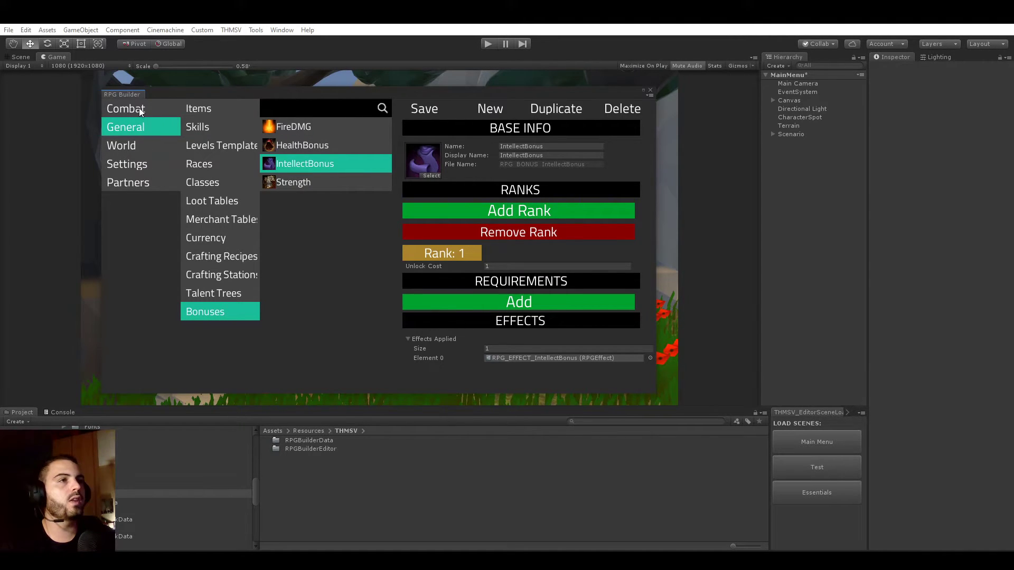
Open the TestTree talent tree and scroll to its node list
click(253, 292)
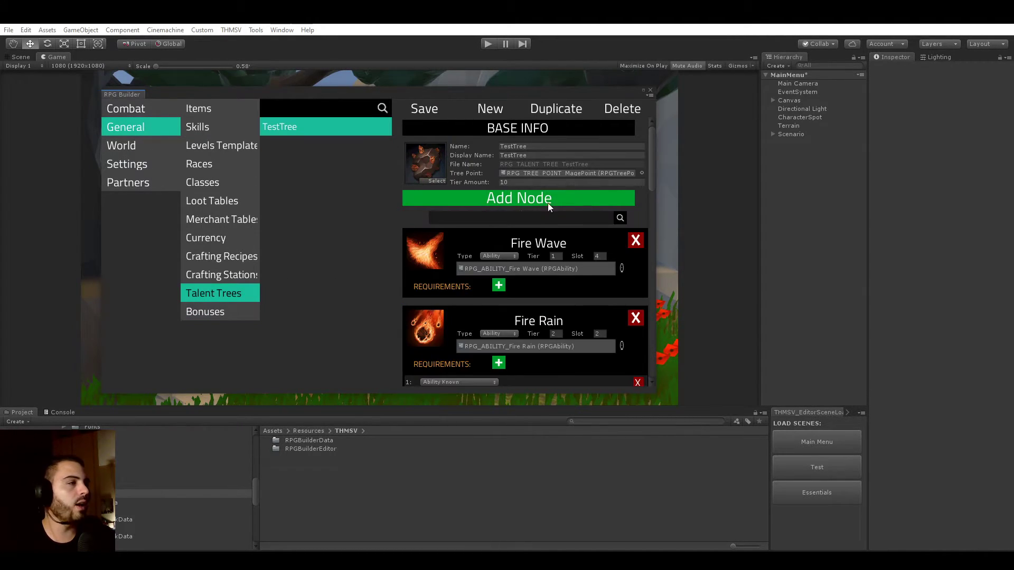
drag(653, 152, 651, 348)
scroll(540, 242, up, 1)
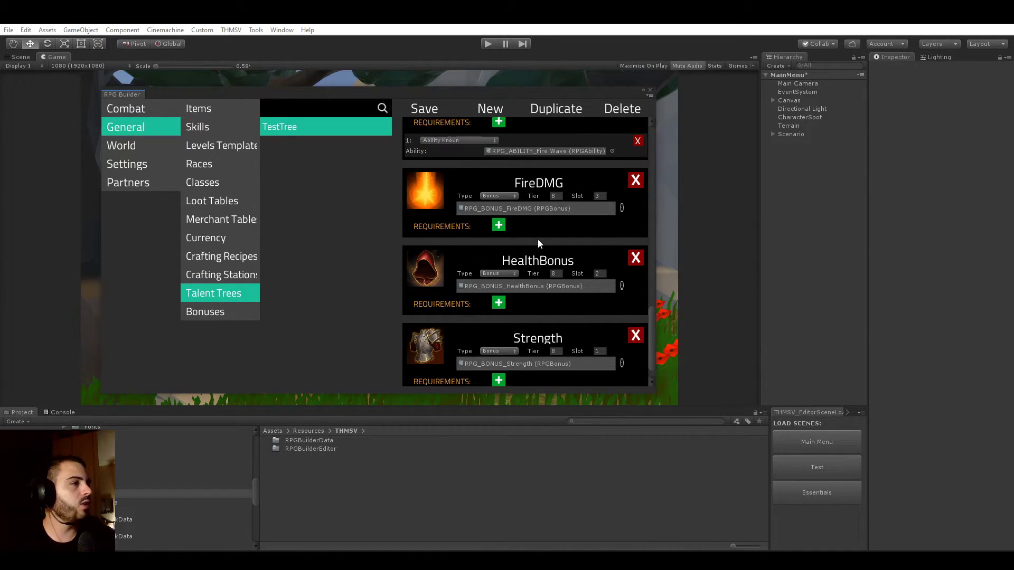
scroll(537, 240, down, 1)
mouse_move(649, 338)
mouse_down()
mouse_move(654, 248)
mouse_move(659, 346)
mouse_up()
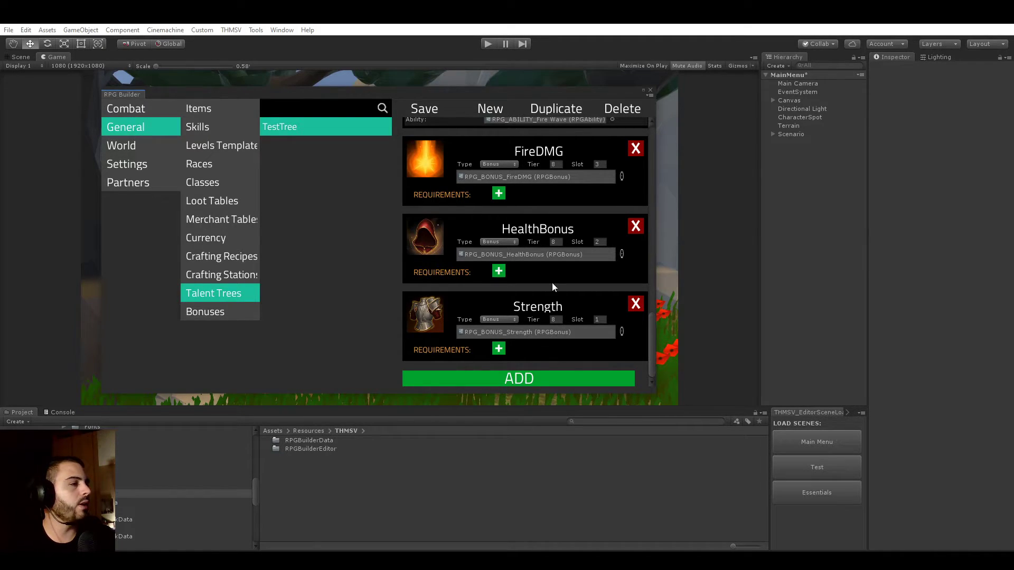
Add a Bonus node using RPG_BONUS_IntellectBonus at tier 9, slot 2, and save the tree
click(493, 377)
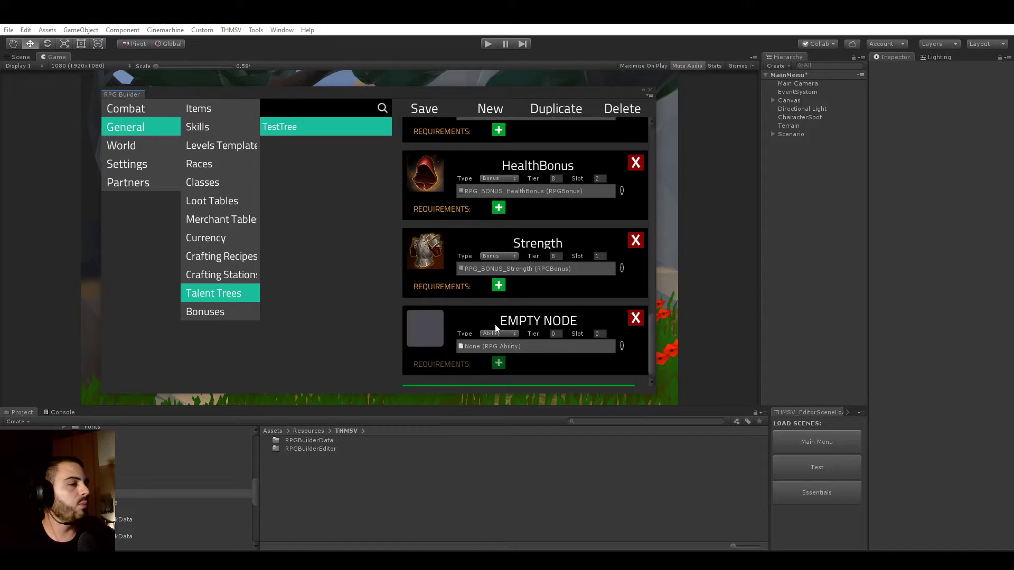
click(499, 320)
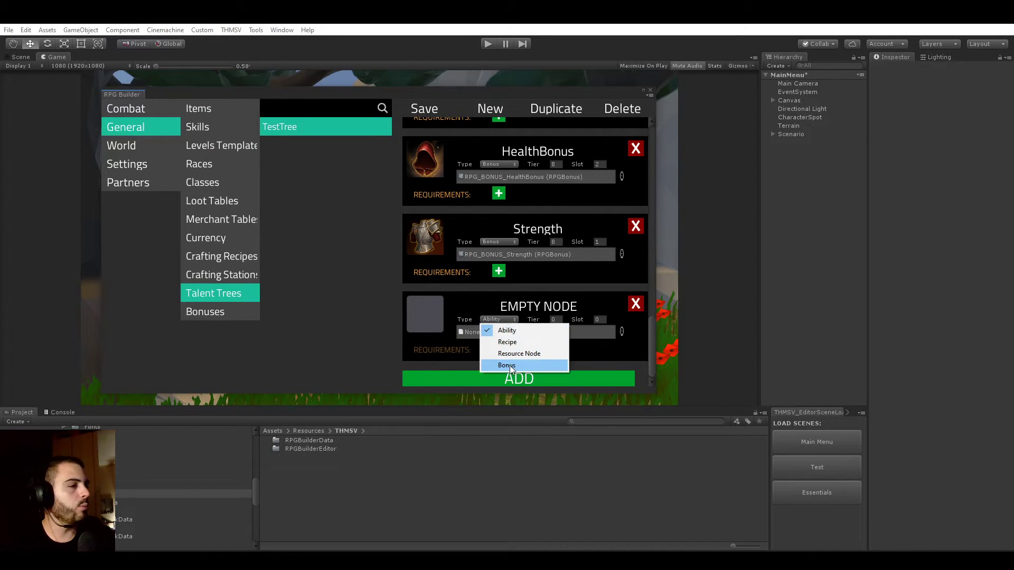
click(496, 367)
click(621, 332)
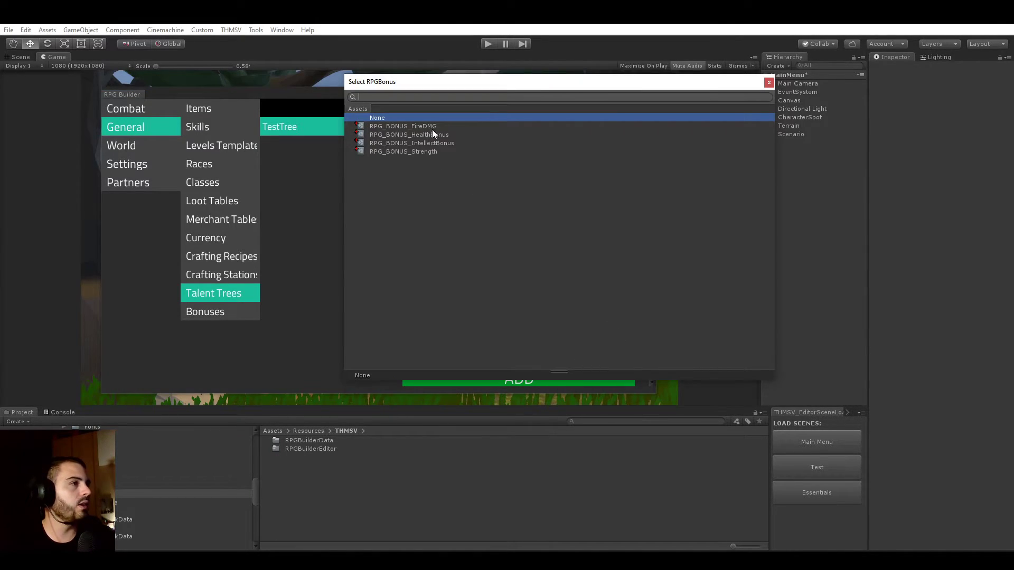
double_click(428, 142)
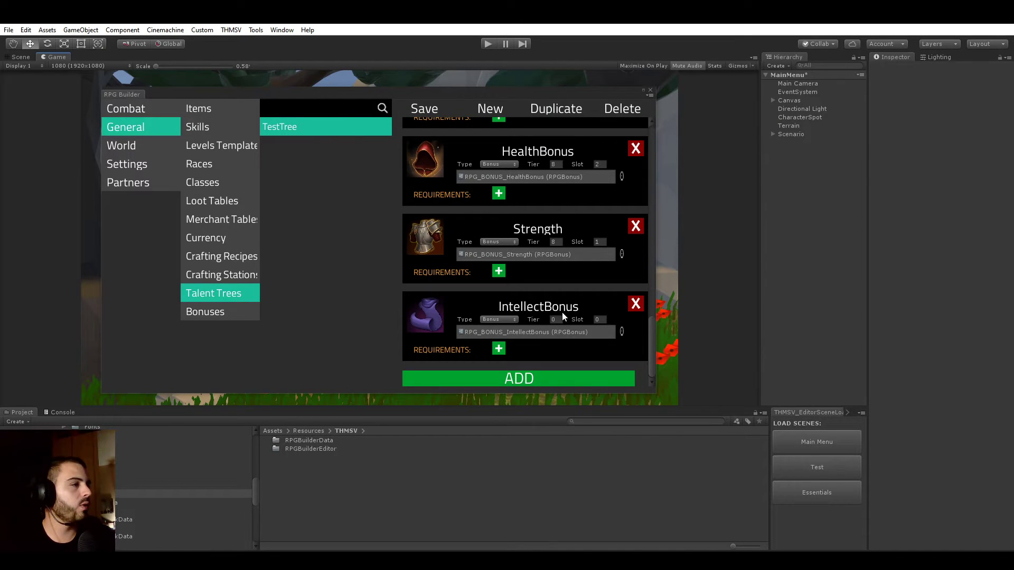
click(554, 319)
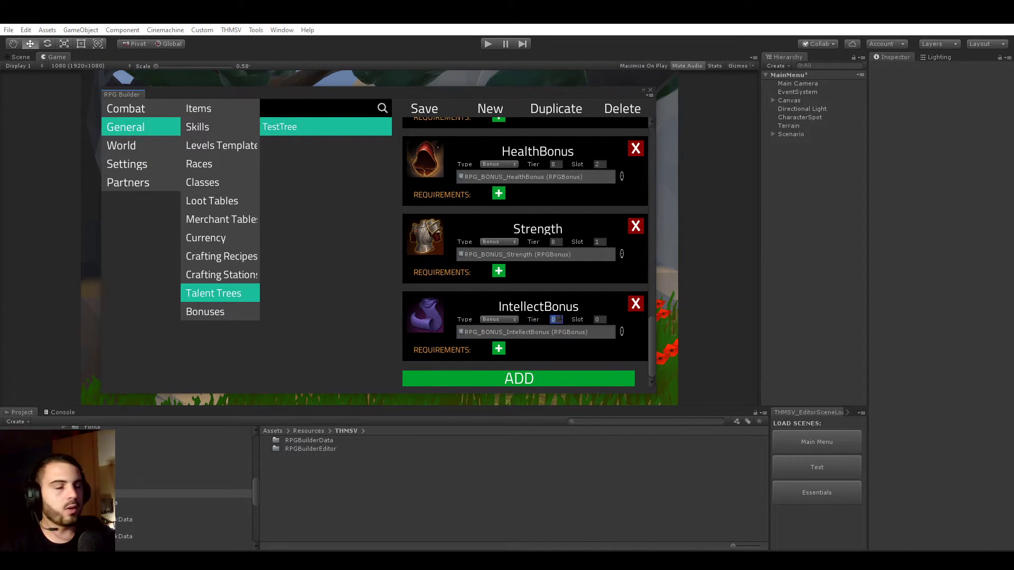
click(602, 320)
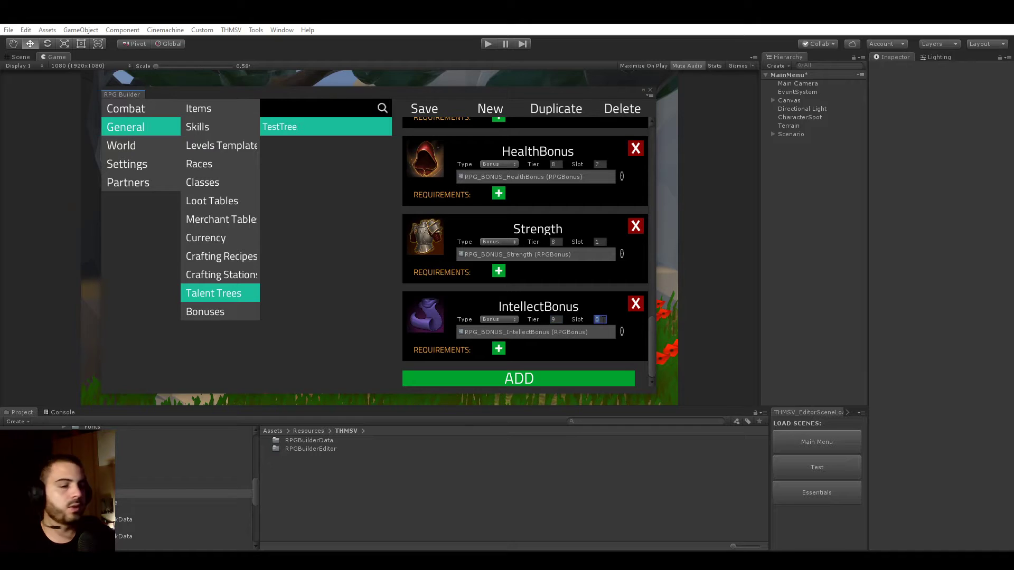
text(2)
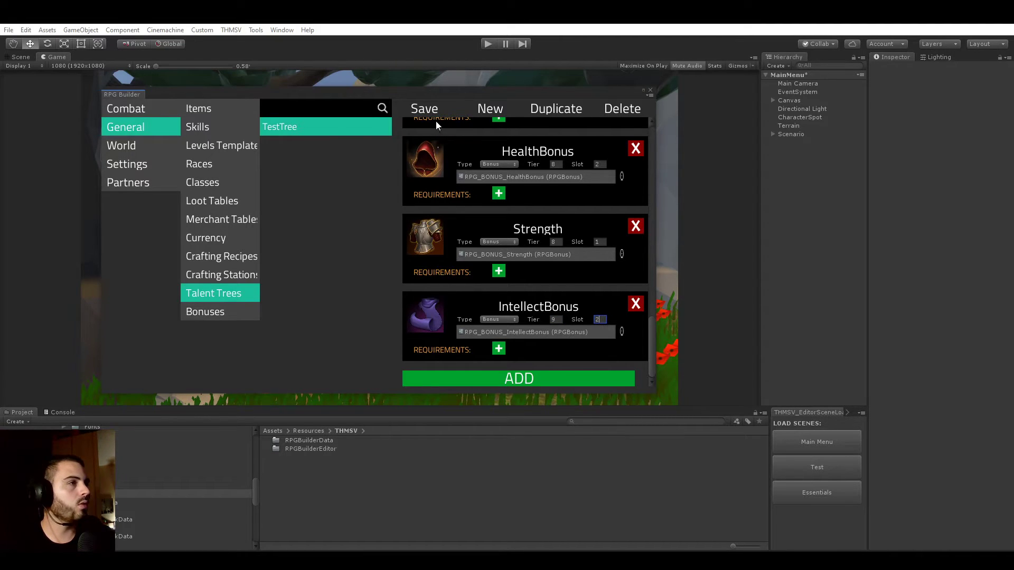
click(431, 112)
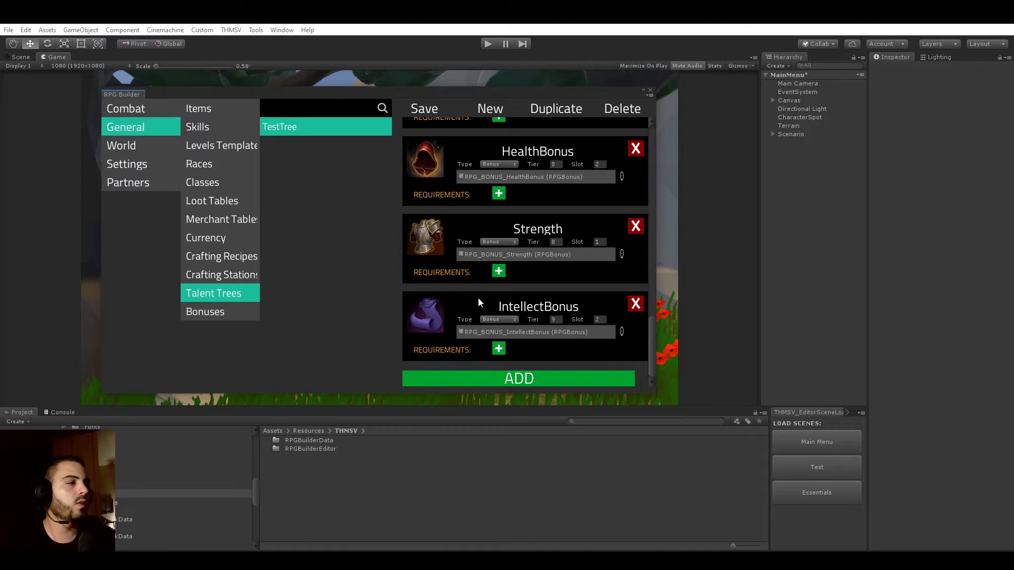
Enter play mode and start a new character named BonusTestVideo in TestScene
click(483, 46)
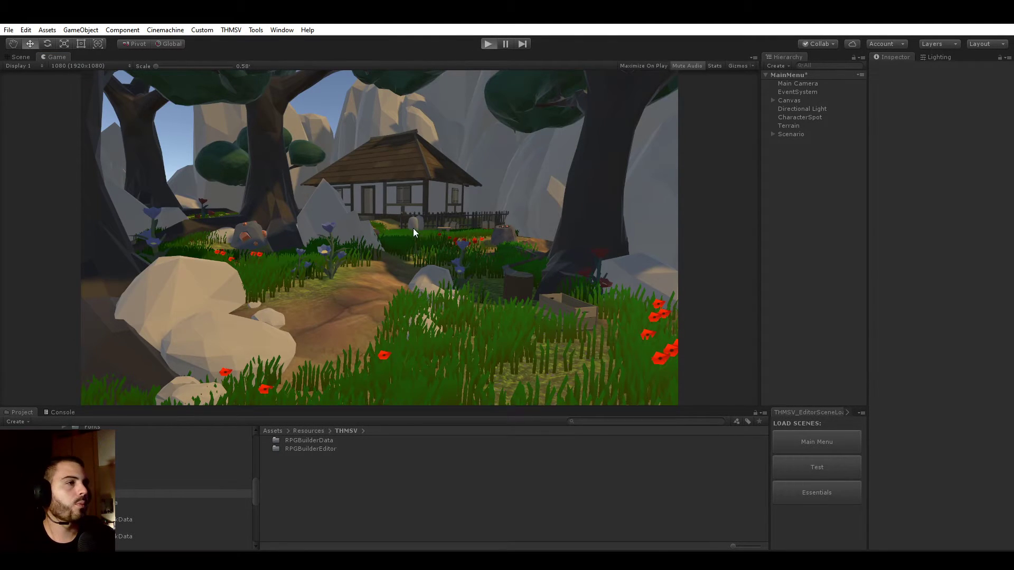
click(378, 254)
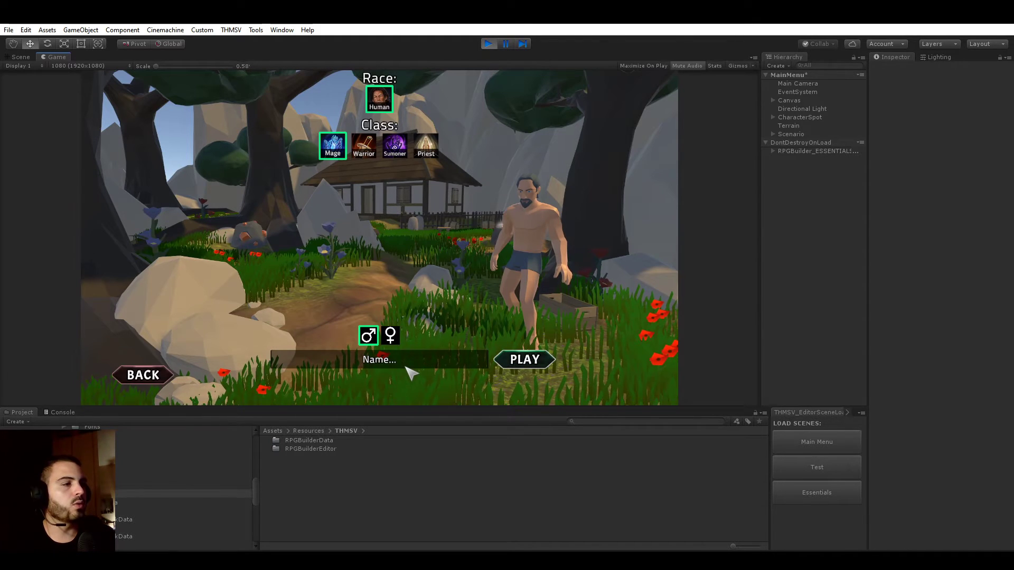
text(Bonus)
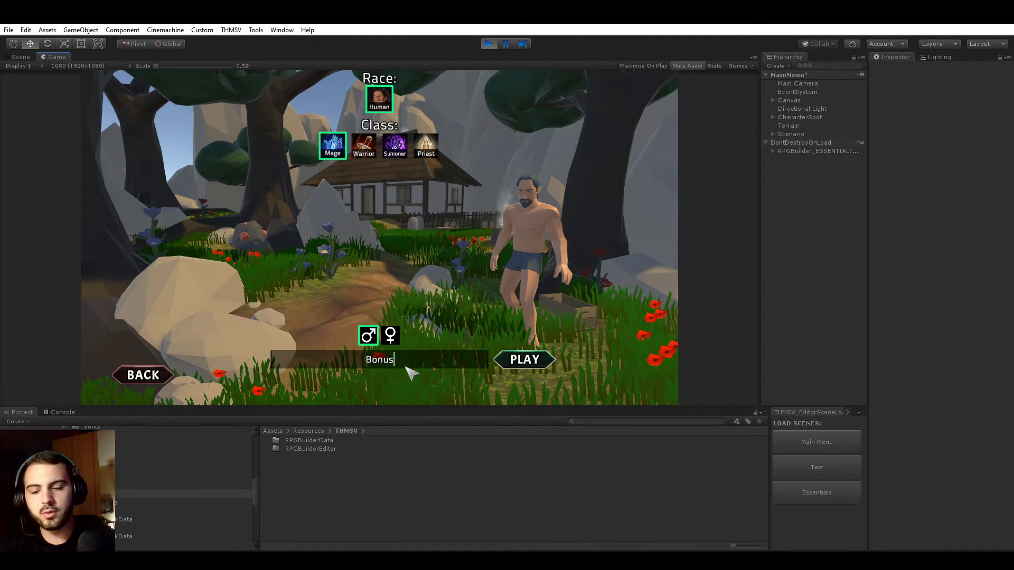
text(TestVideo)
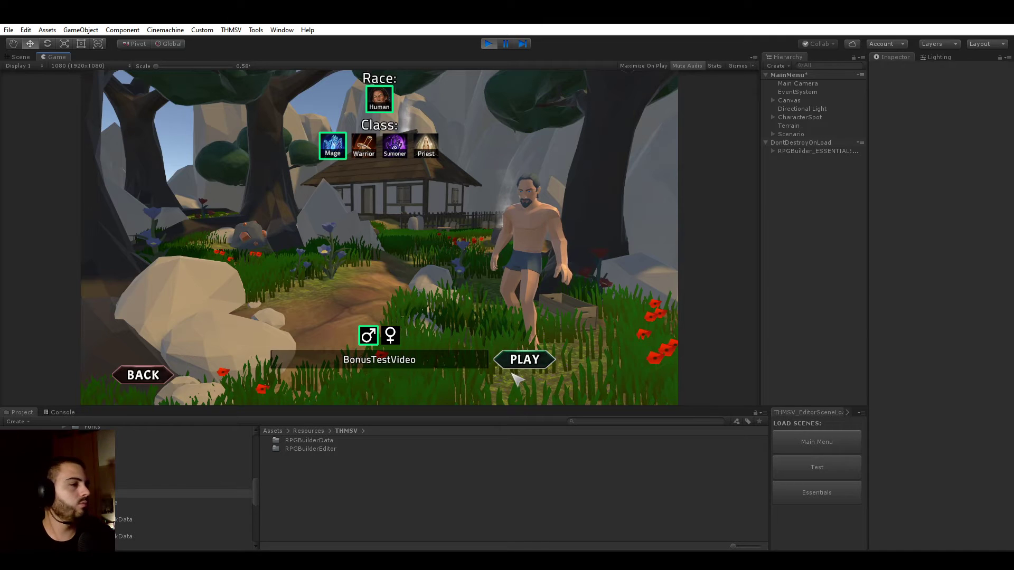
click(525, 361)
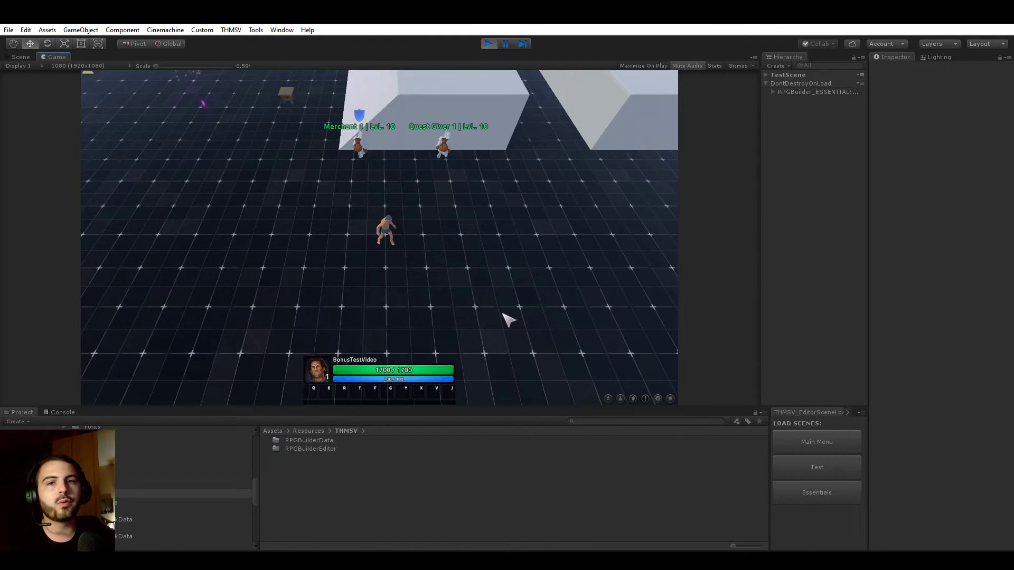
Open the in-game TESTTREE talent tree, scroll to the top, and reopen the Character window
key(s)
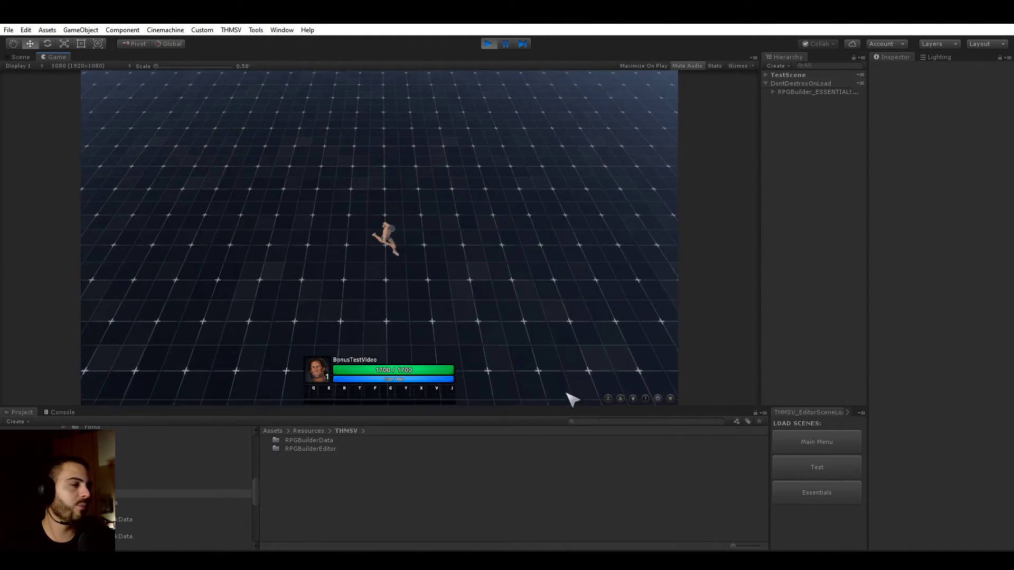
click(608, 399)
click(279, 104)
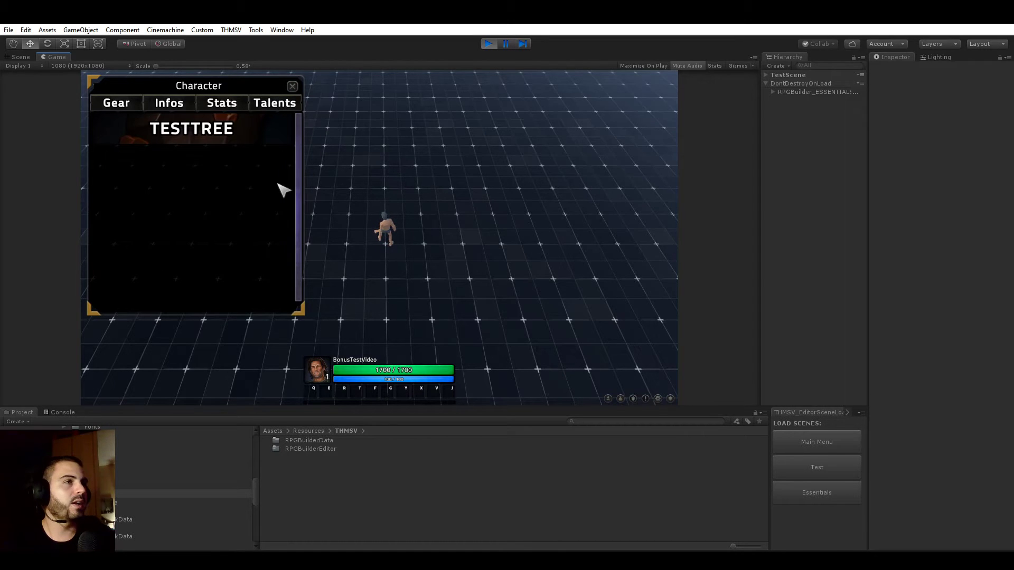
click(283, 139)
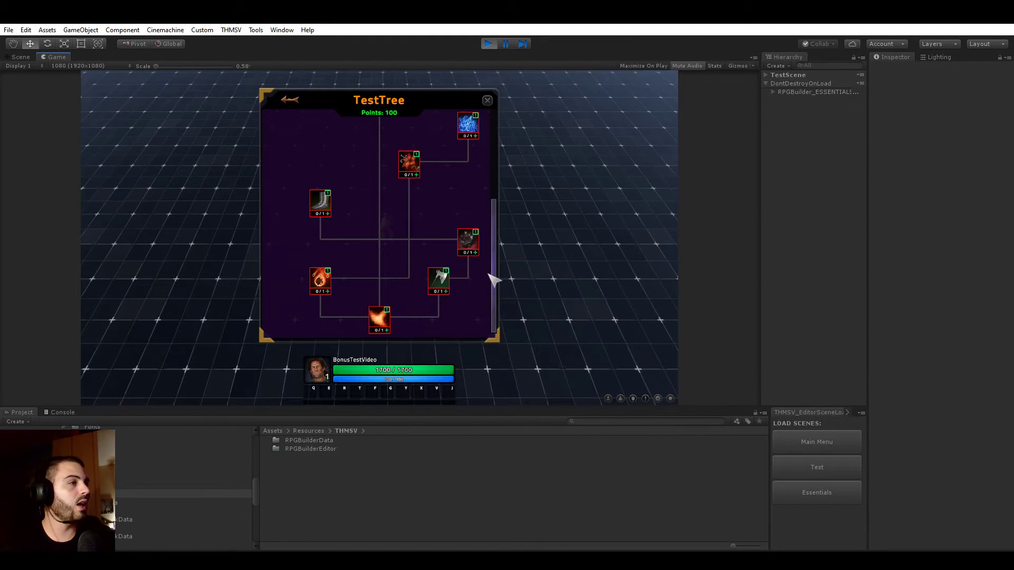
drag(496, 271, 492, 158)
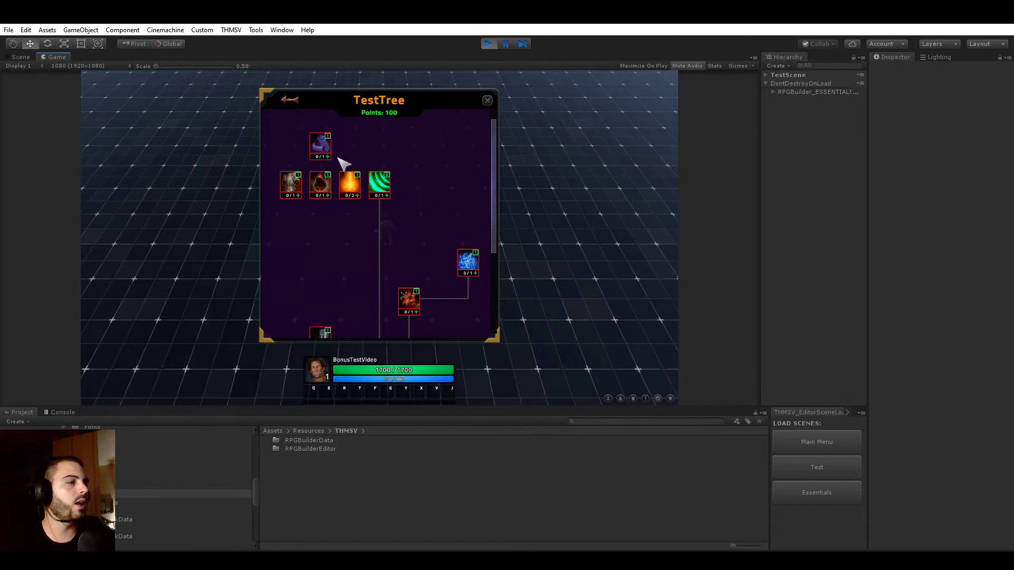
click(608, 399)
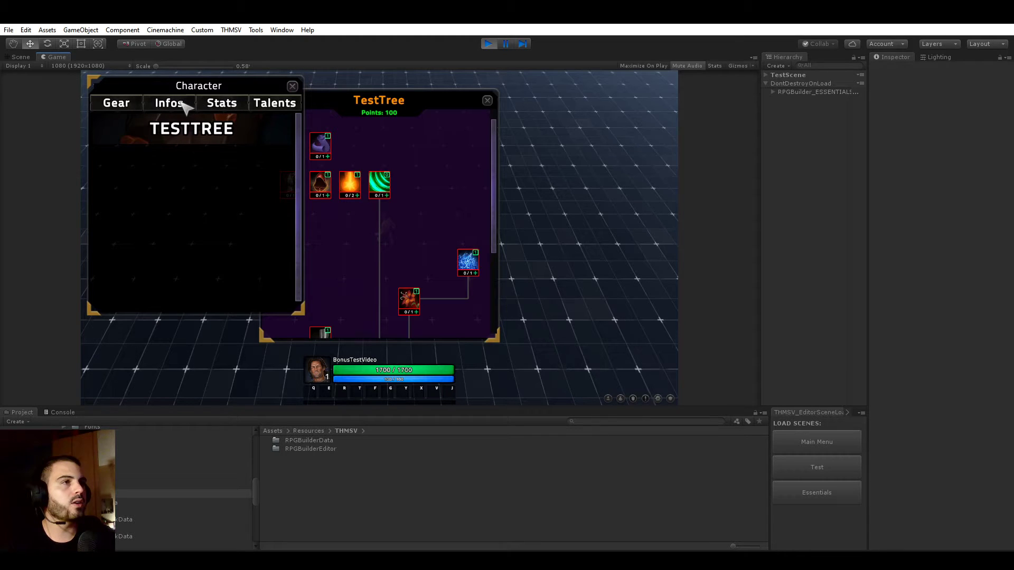
Review the character's stats list, then close the Character window
click(219, 103)
scroll(302, 136, down, 1)
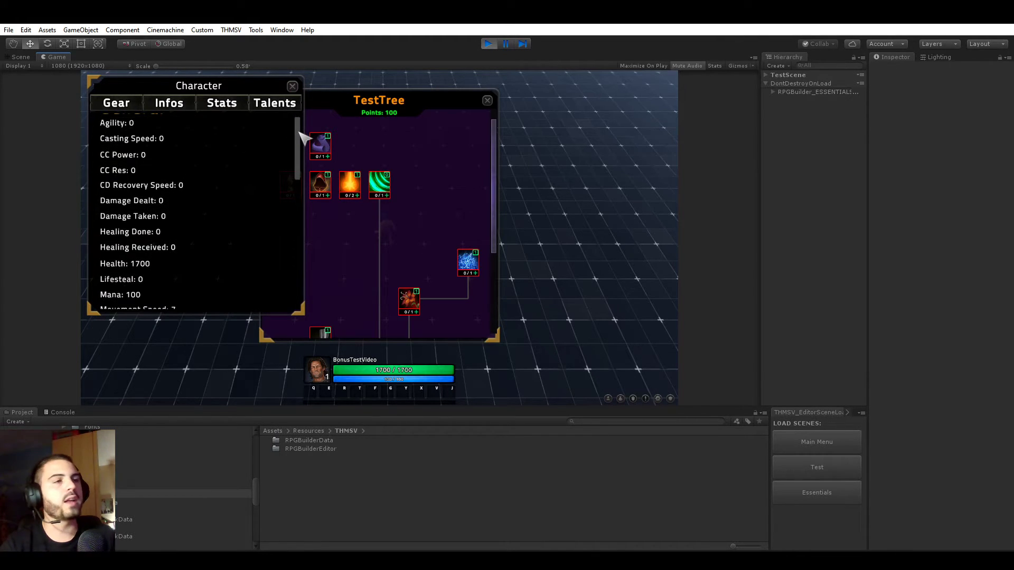
scroll(298, 148, down, 3)
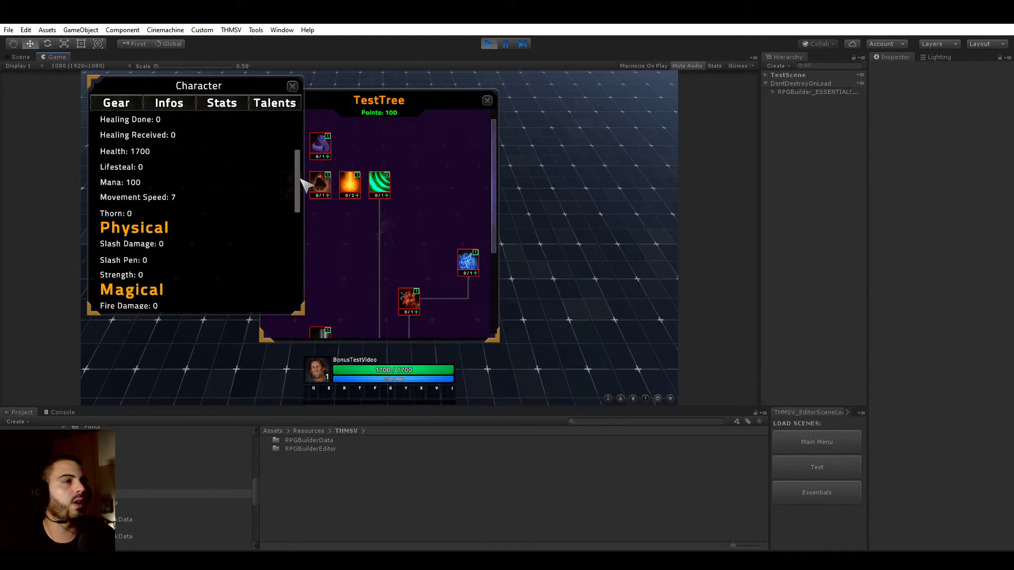
scroll(303, 186, down, 3)
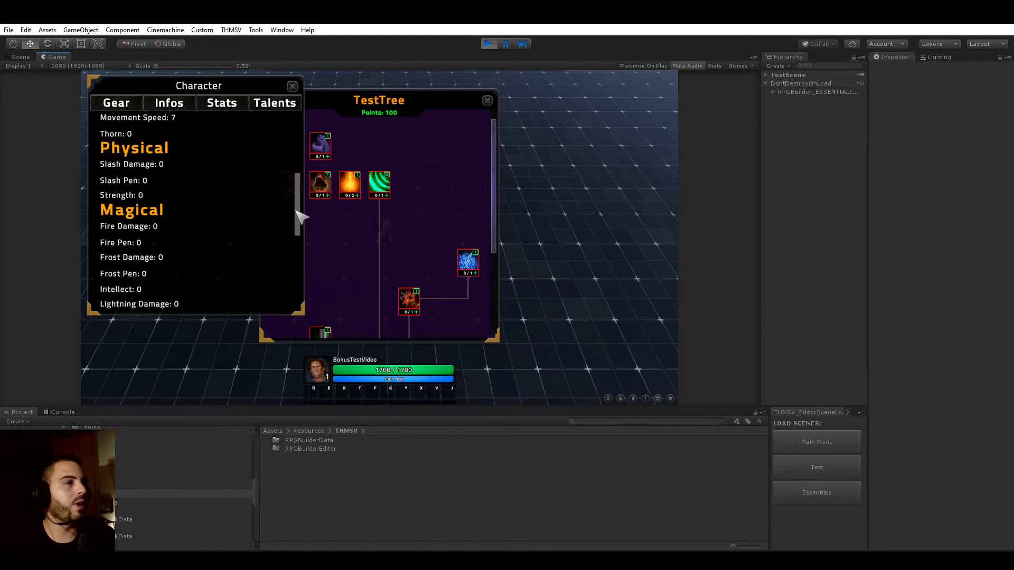
scroll(297, 218, up, 1)
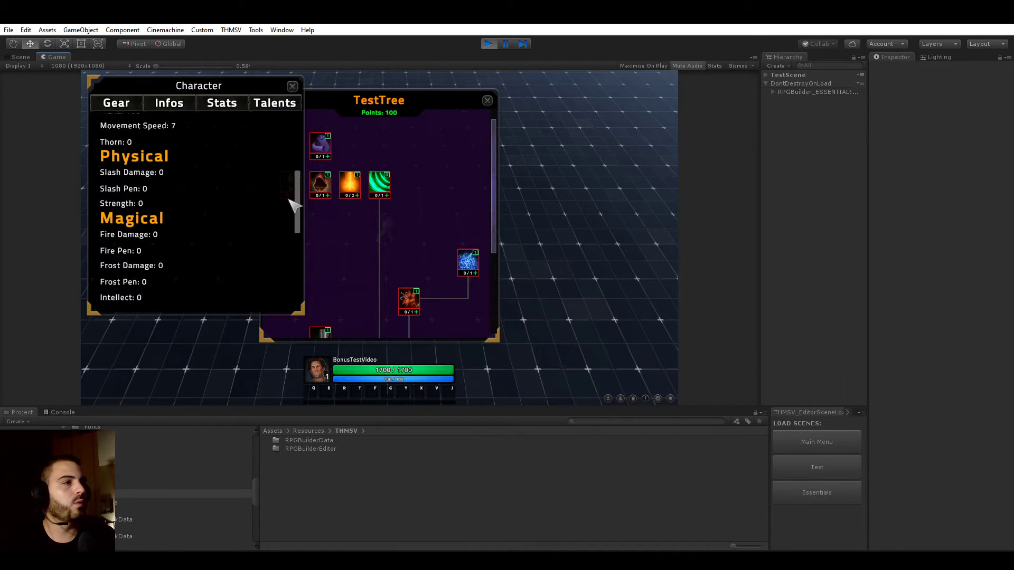
drag(299, 204, 305, 222)
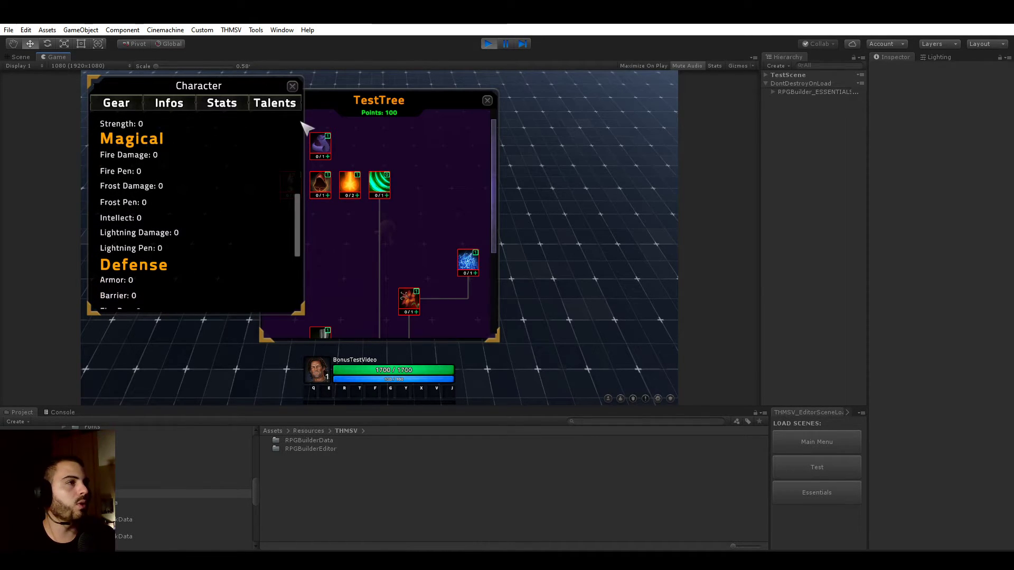
click(293, 86)
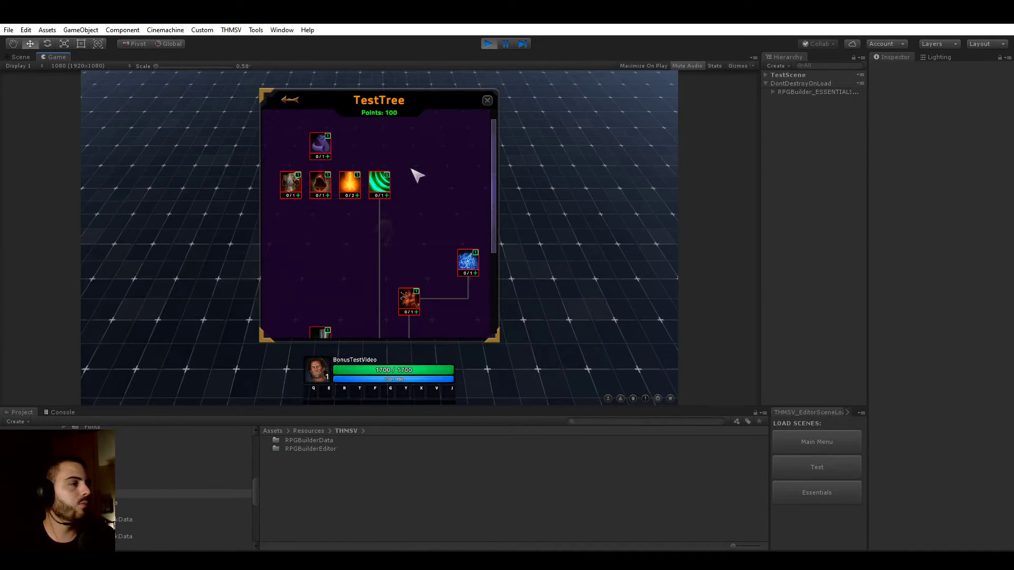
Learn the purple IntellectBonus talent and confirm Intellect rises to 40 in the stats
click(328, 158)
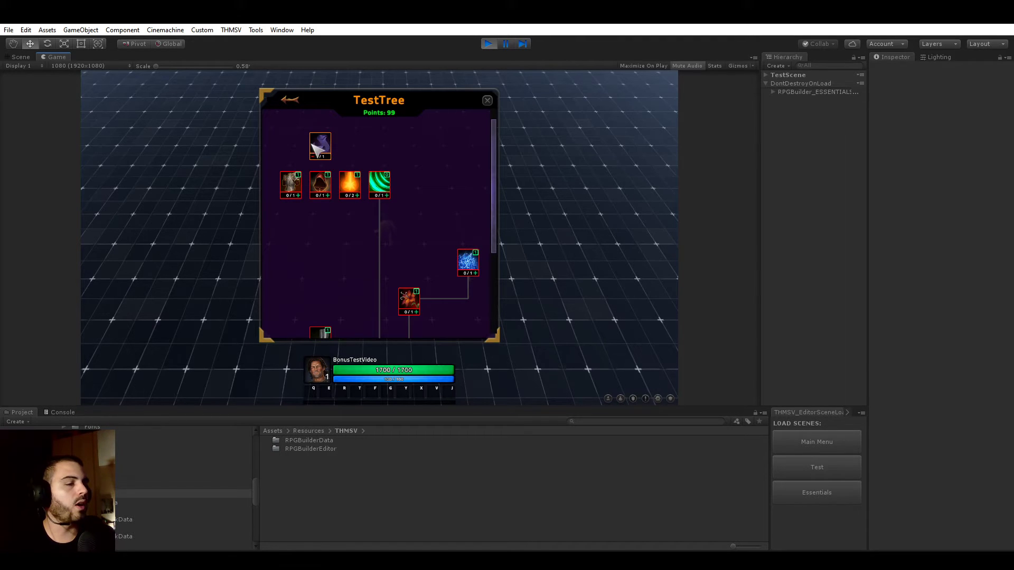
key(c)
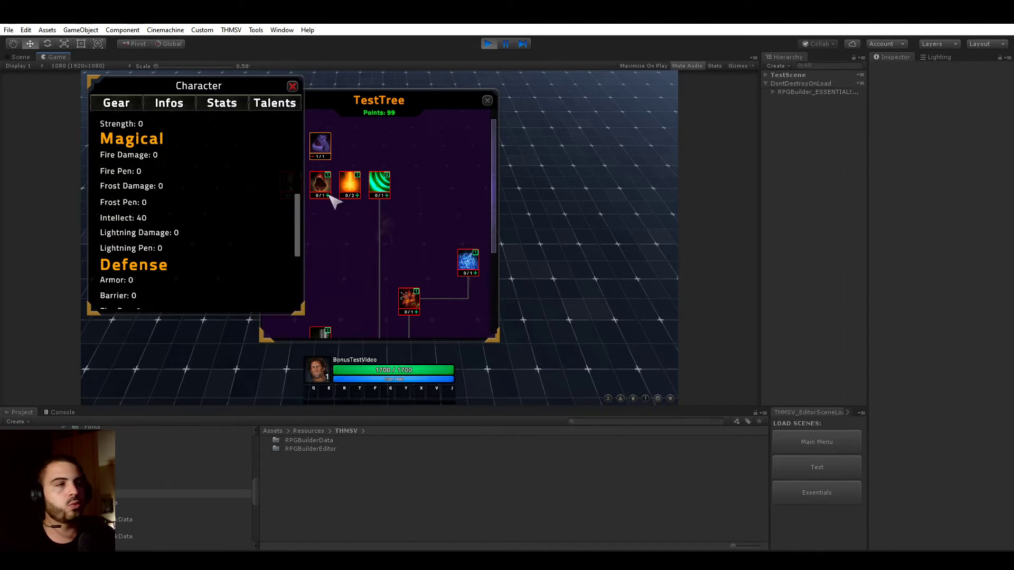
click(293, 86)
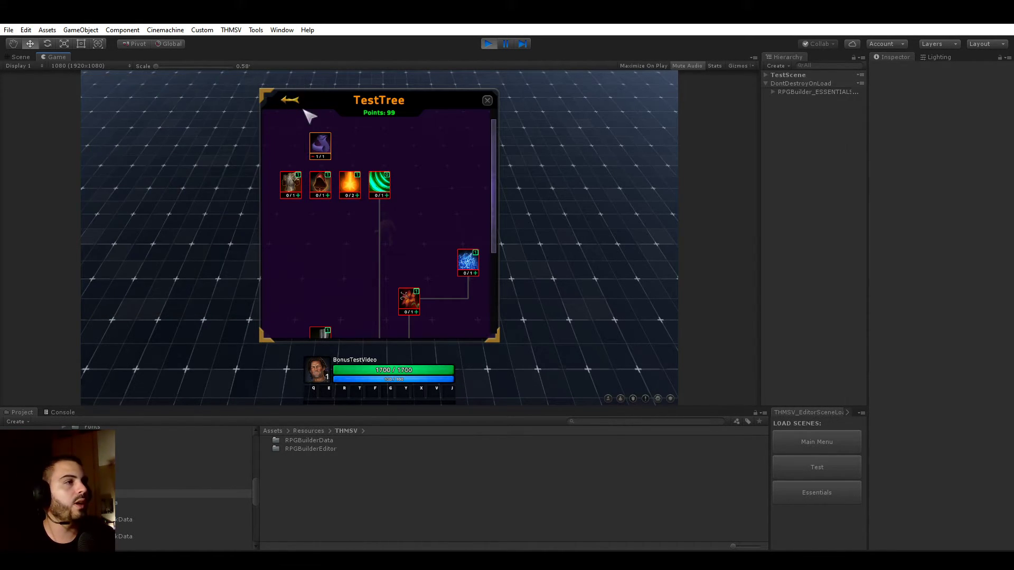
click(313, 157)
key(c)
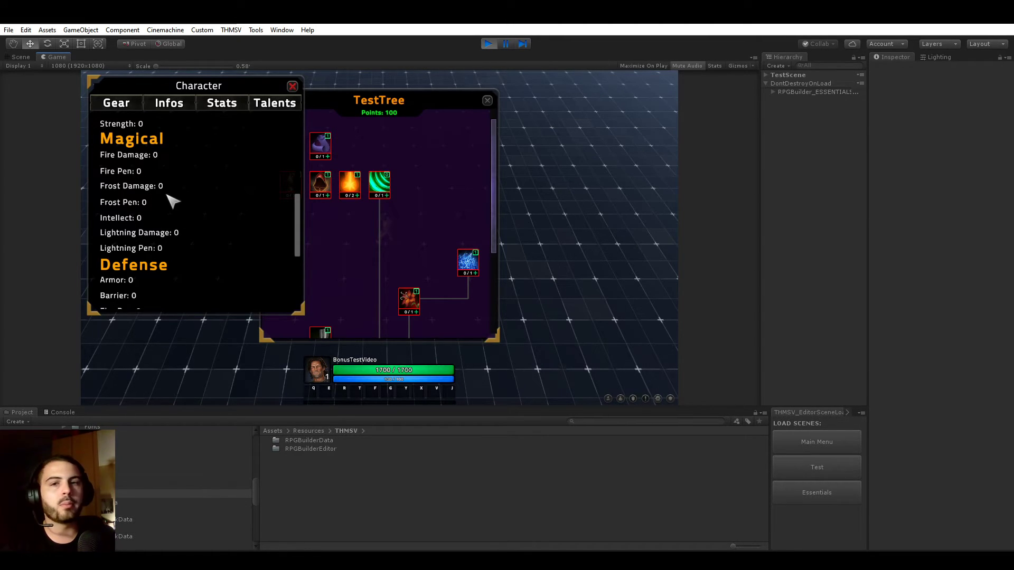
click(328, 157)
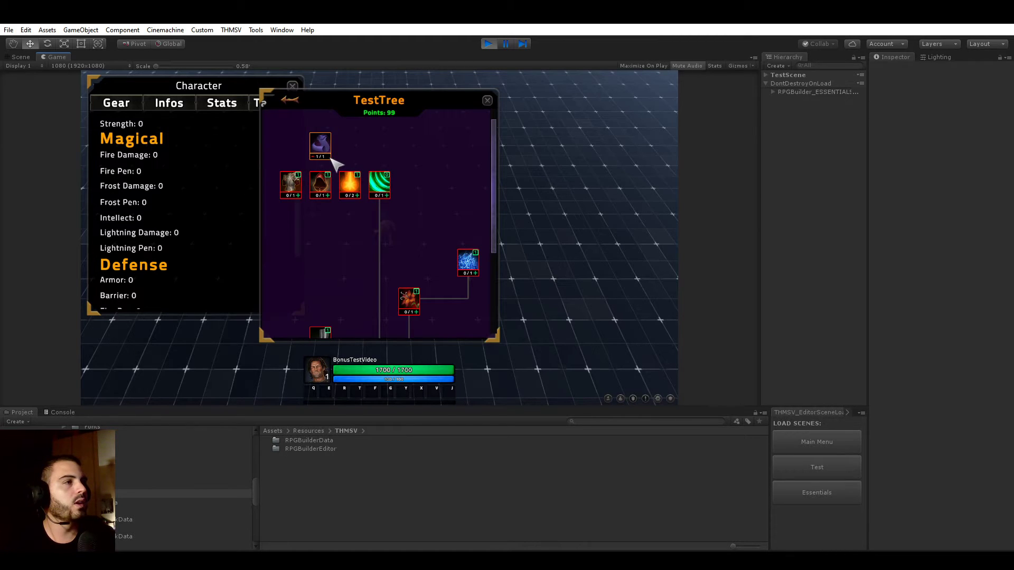
click(292, 86)
click(609, 399)
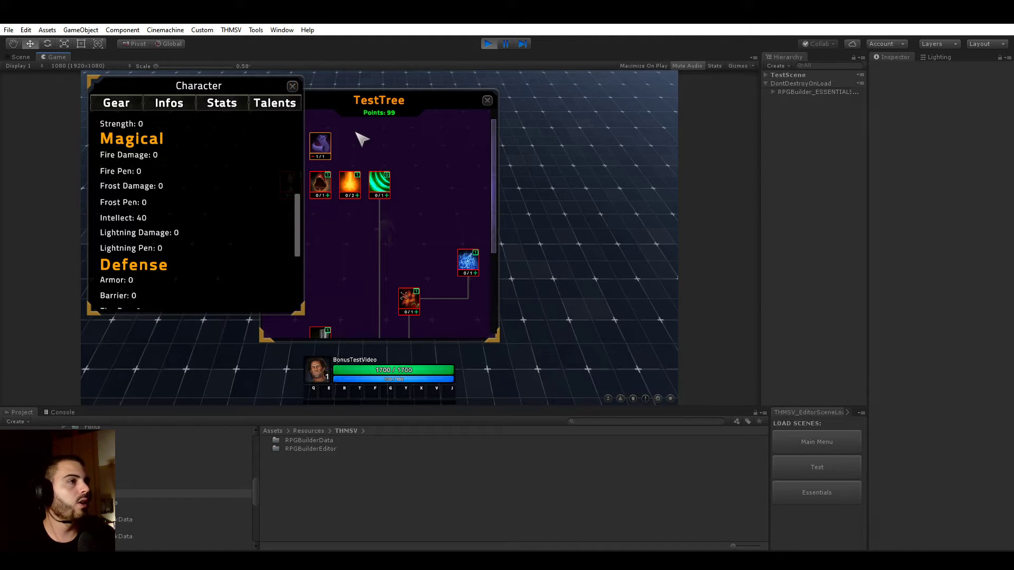
click(292, 86)
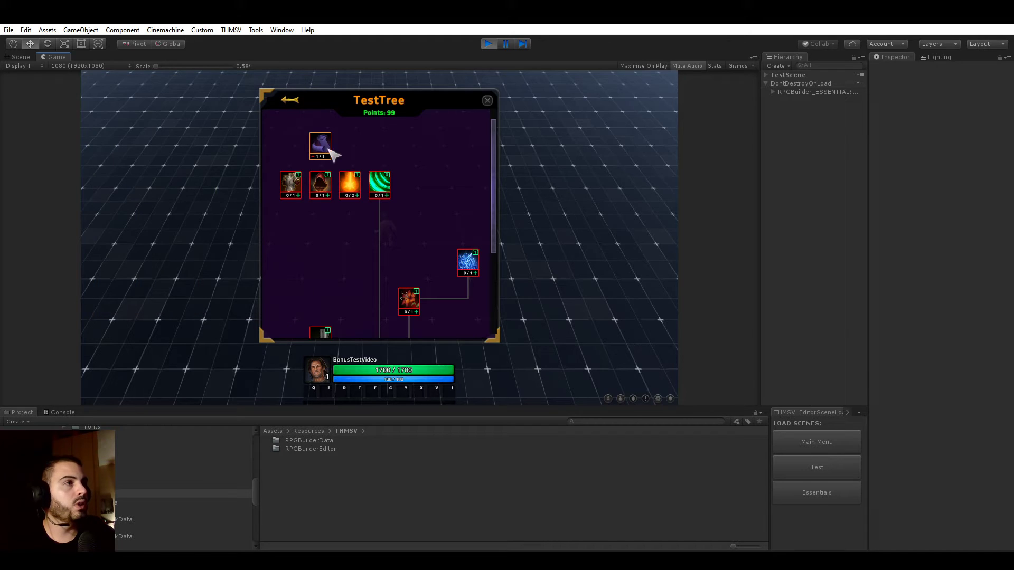
Open the RPG Builder editor from the THMSV menu
click(232, 30)
click(371, 143)
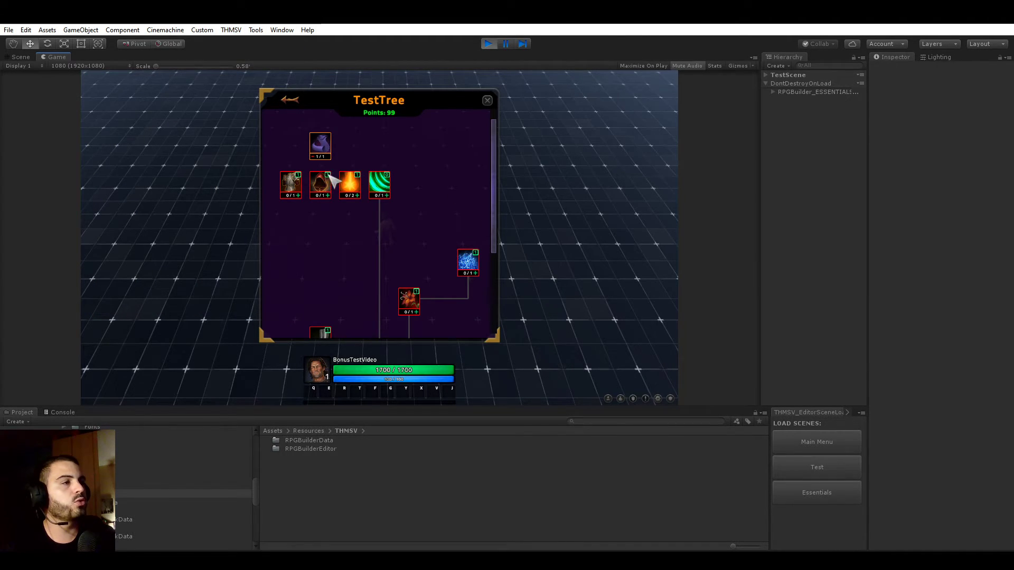
click(223, 32)
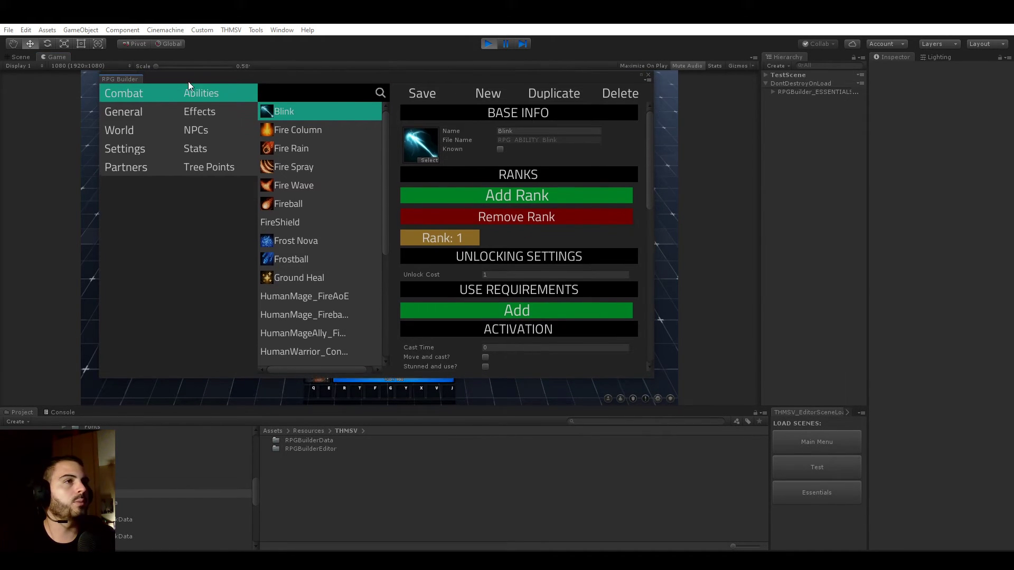
Compare the HealthBonus and IntellectBonus entries in General > Bonuses
click(136, 111)
click(203, 296)
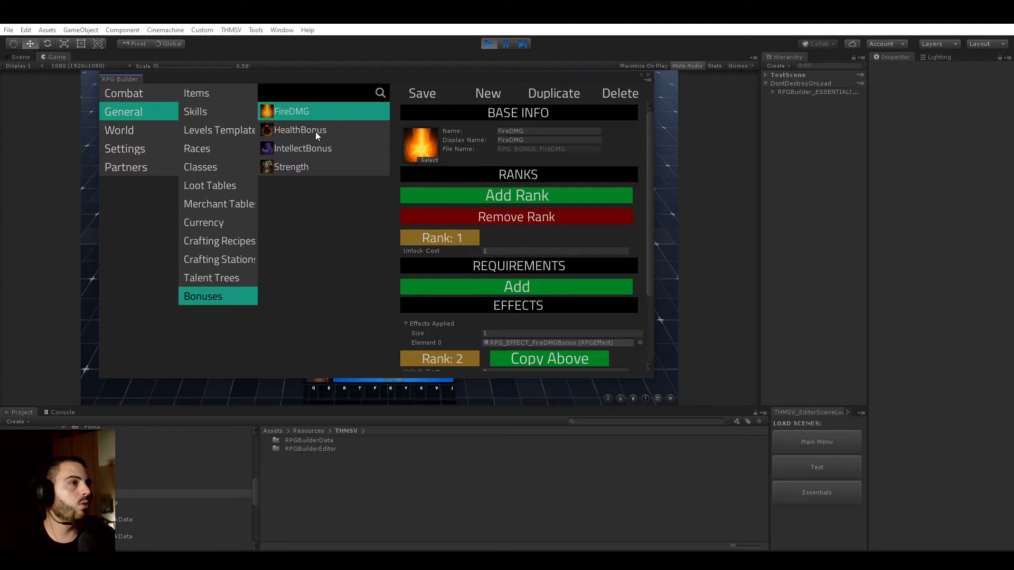
click(309, 131)
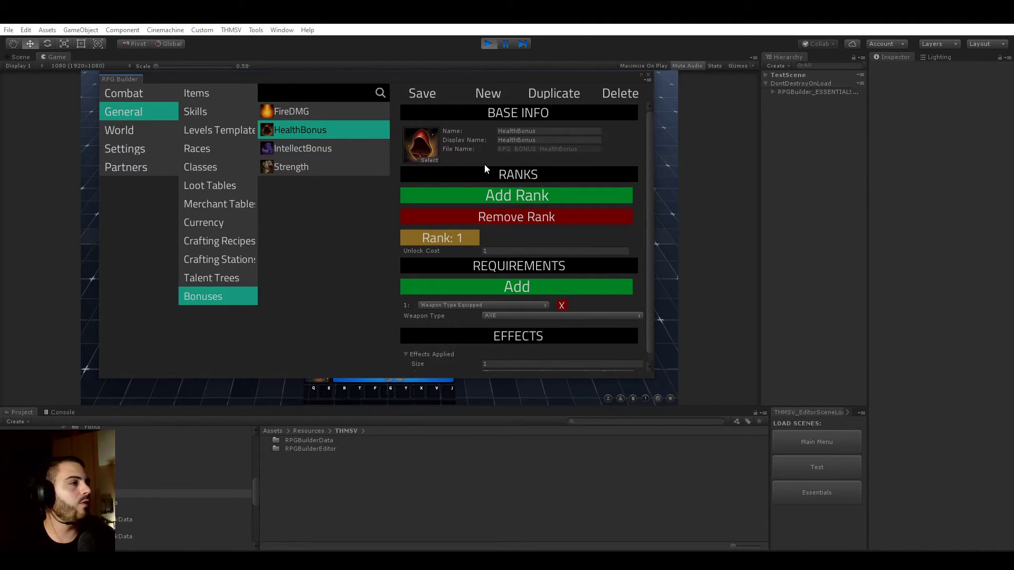
scroll(507, 222, down, 1)
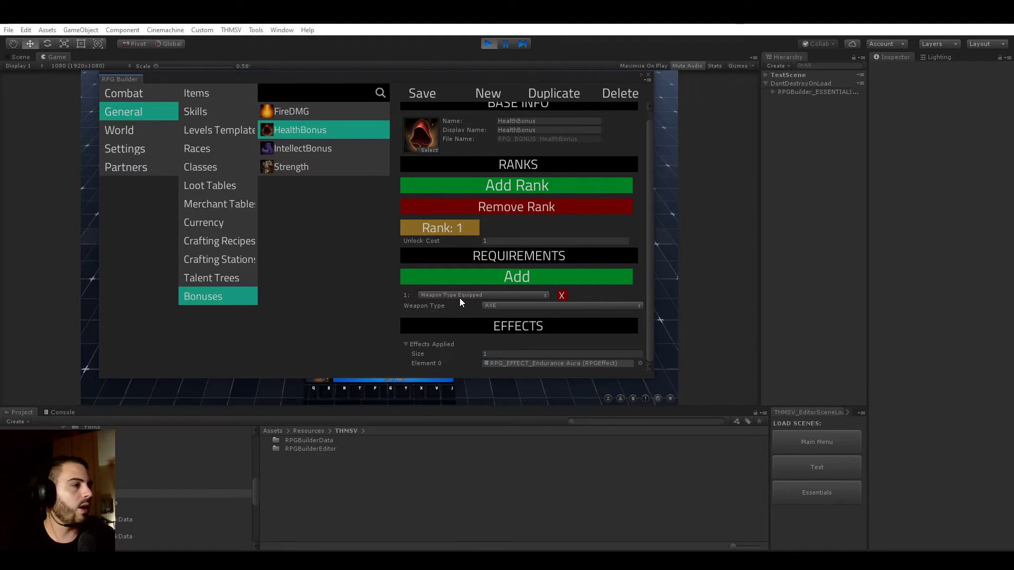
click(292, 153)
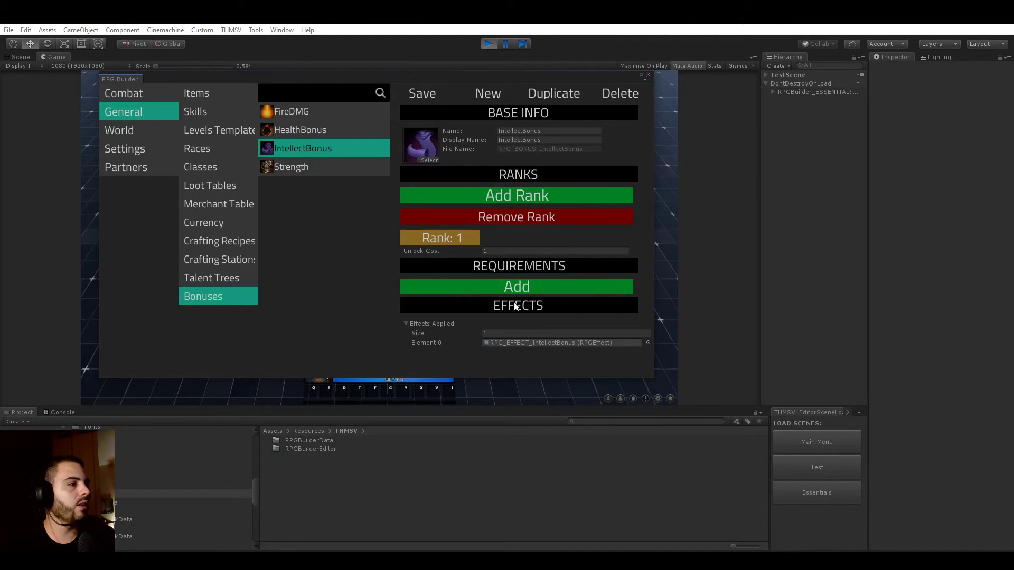
click(291, 130)
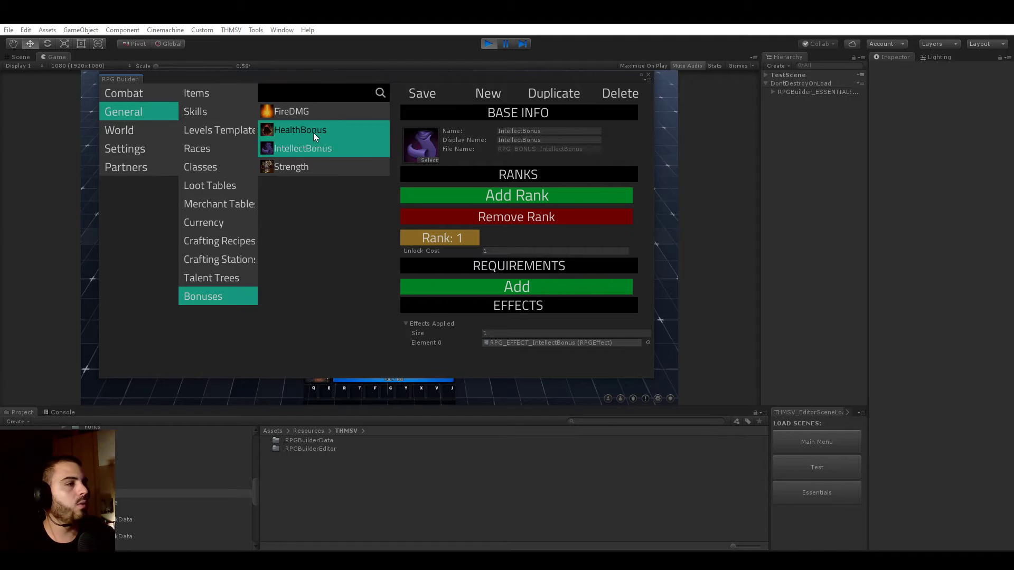
Inspect HealthBonus's requirement type, keeping Weapon Type Equipped for the AXE
scroll(509, 280, down, 1)
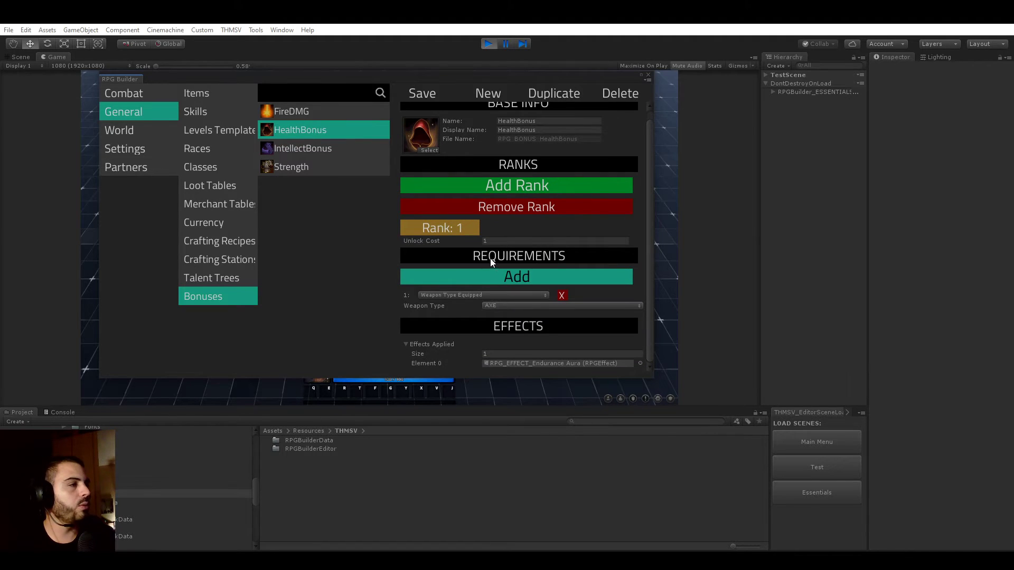
click(453, 296)
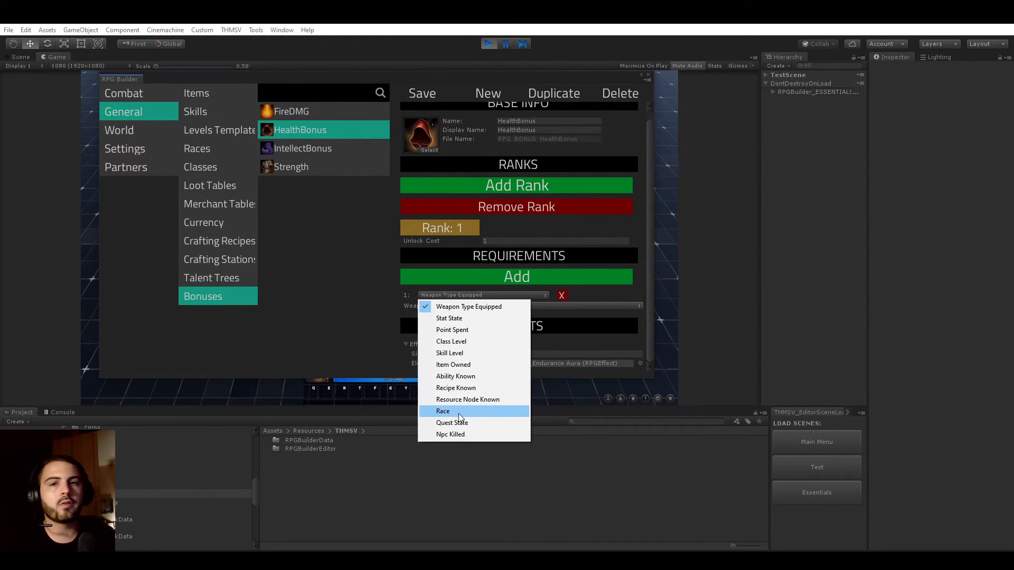
click(331, 296)
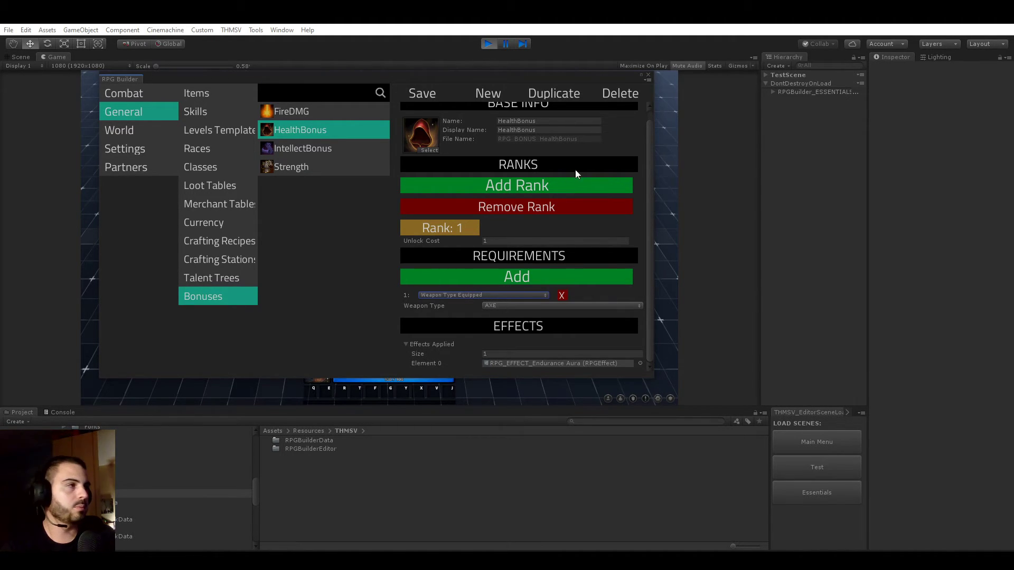
Learn the HealthBonus talent and get a Trainee Axe from the developer item panel
click(649, 77)
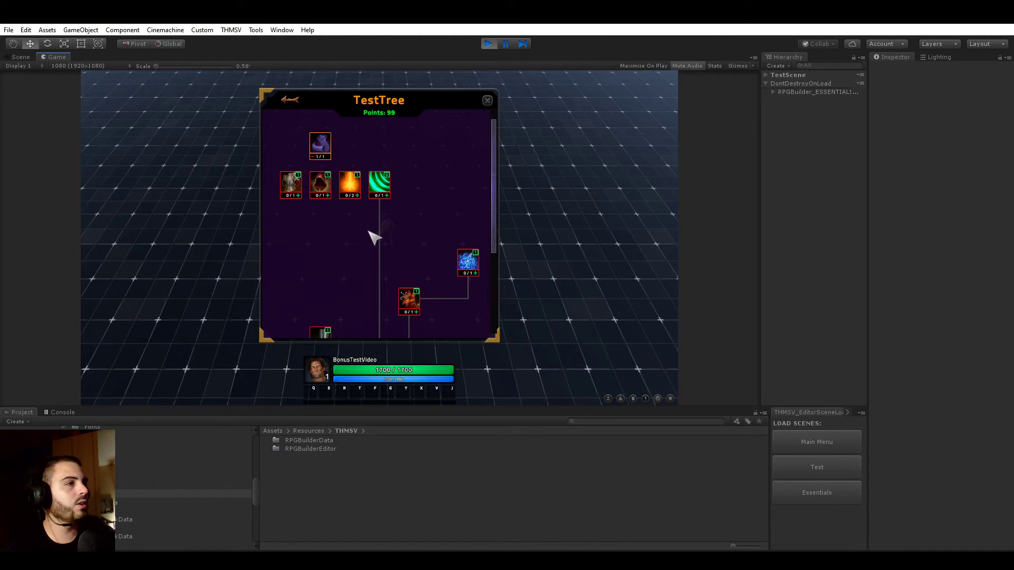
click(328, 195)
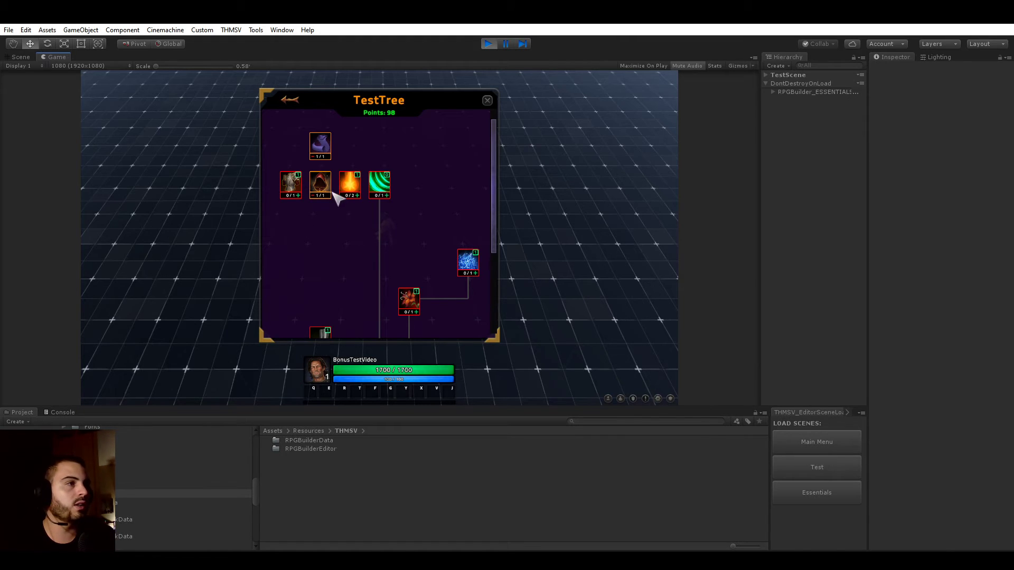
click(670, 399)
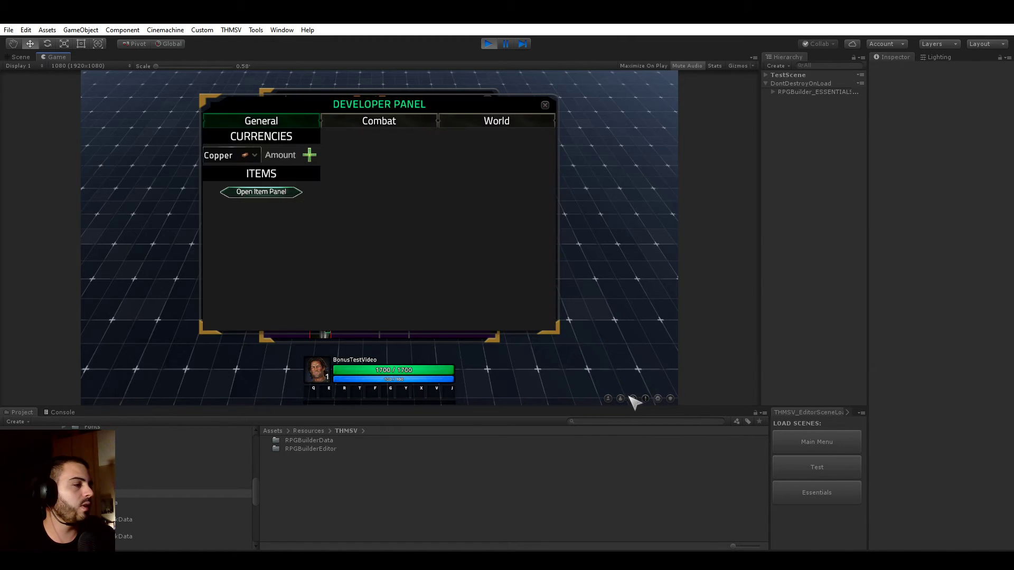
click(621, 400)
click(268, 194)
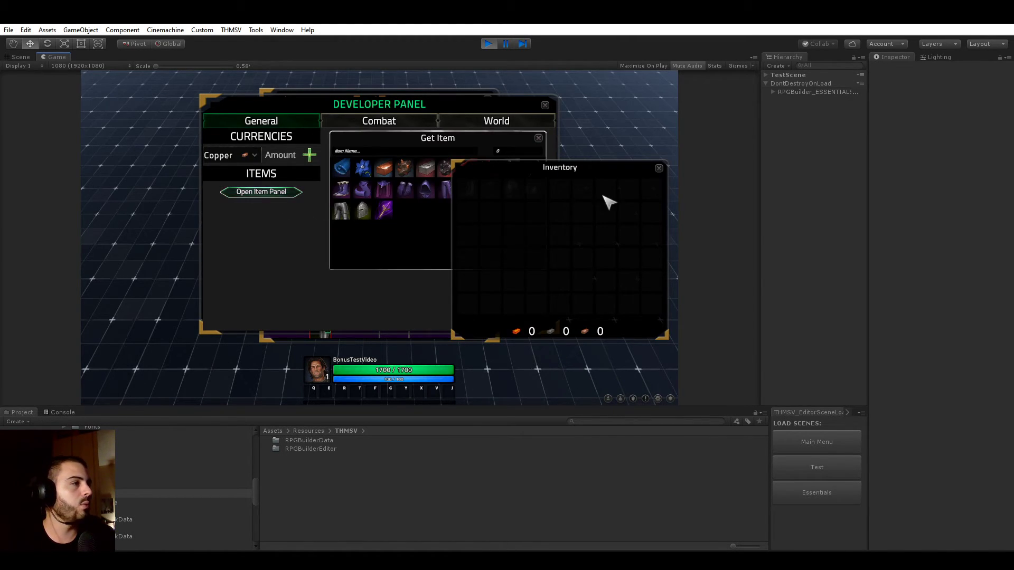
Equip the Trainee Axe from the inventory, raising health to 1700/2805
click(658, 168)
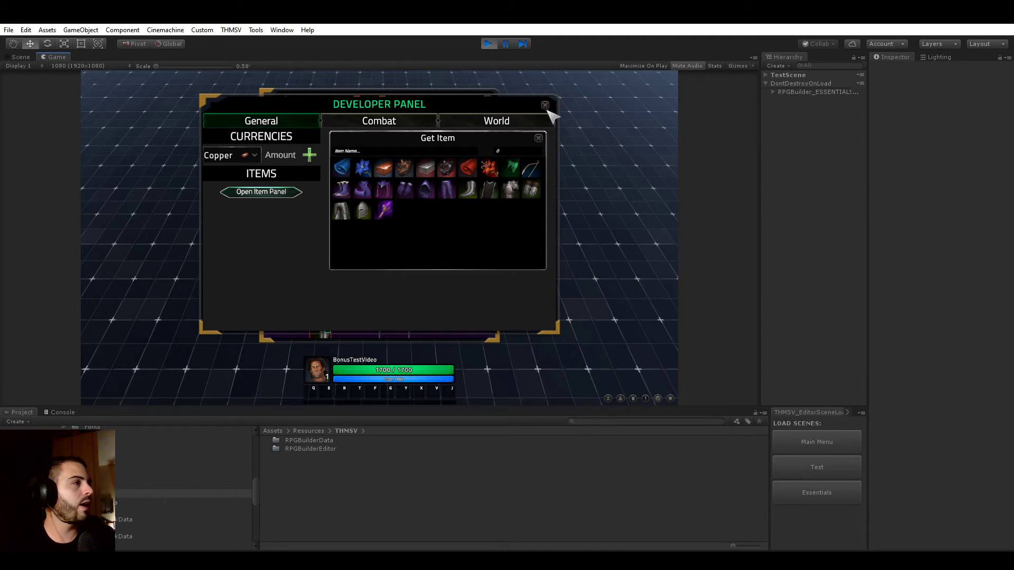
click(545, 106)
click(622, 399)
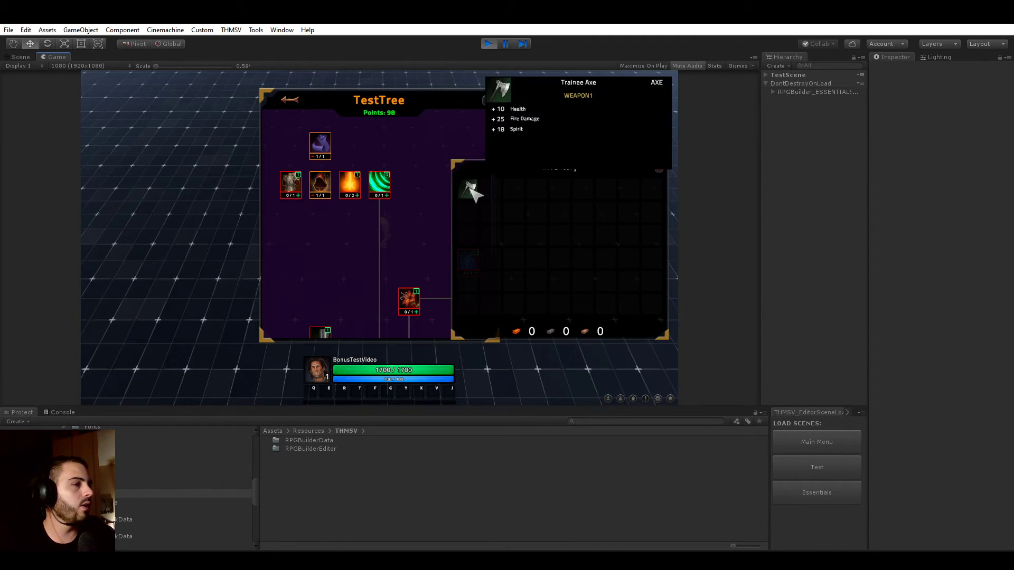
right_click(468, 190)
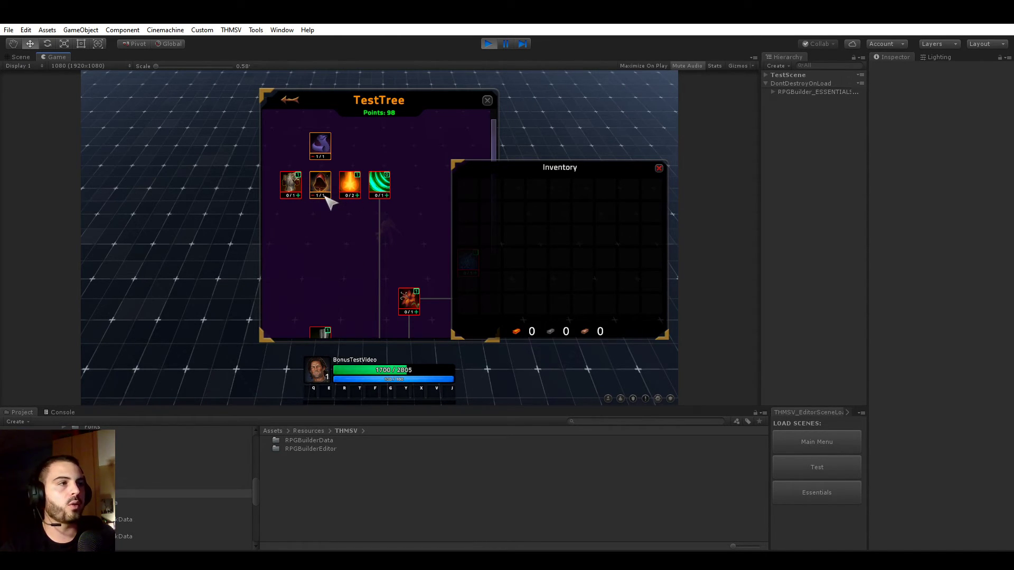
Unequip and re-equip the Trainee Axe to check the health bonus, then unlearn HealthBonus to restore 99 points
click(608, 399)
click(117, 103)
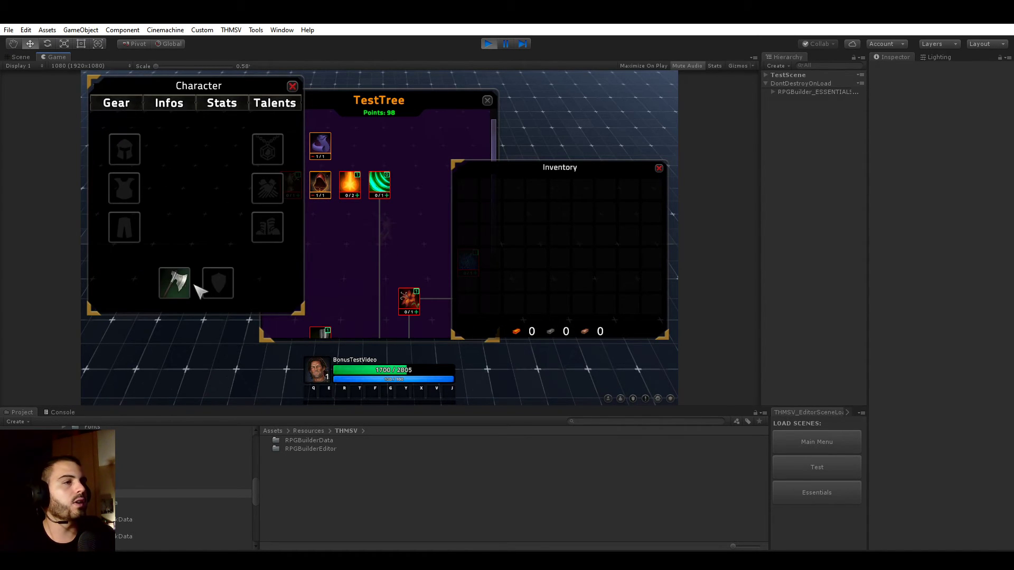
mouse_move(178, 288)
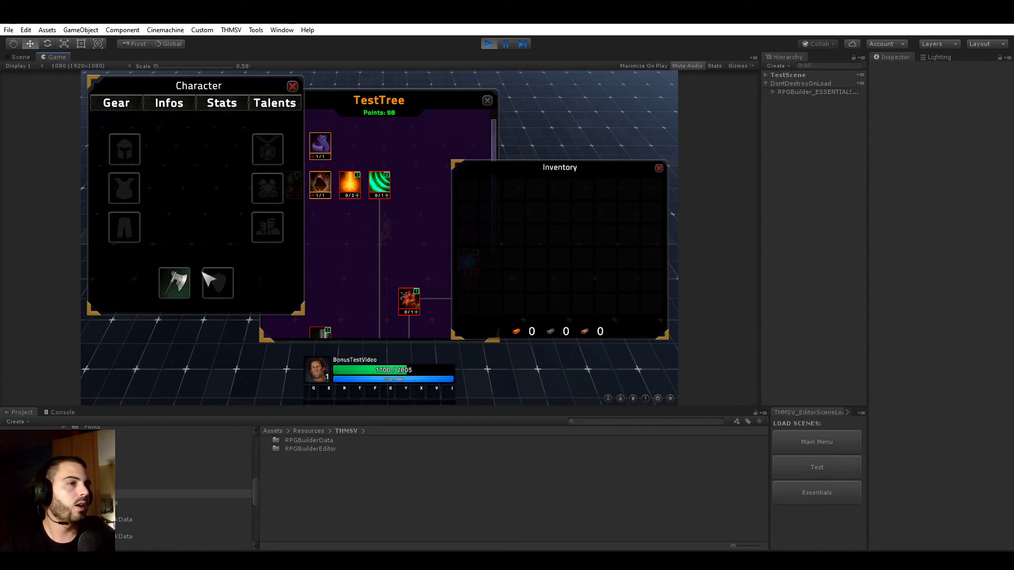
right_click(174, 282)
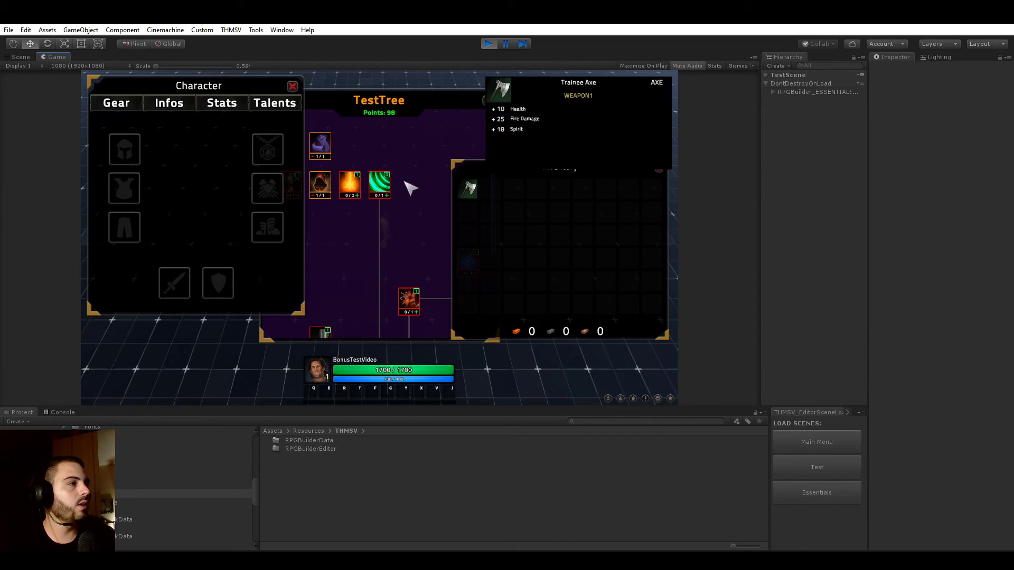
right_click(472, 194)
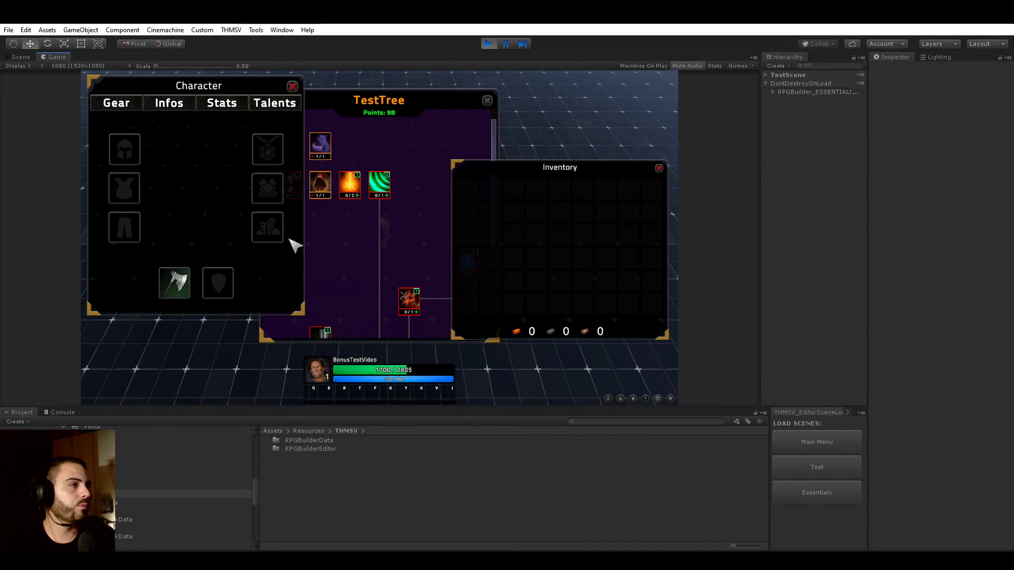
click(315, 196)
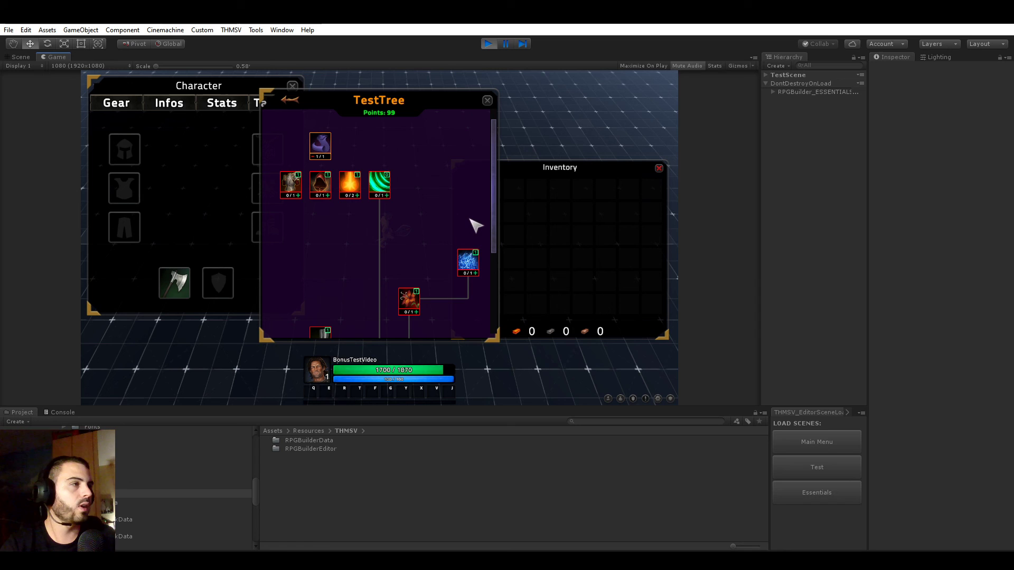
Close the TestTree, Inventory and Character windows, leaving the character at 1700/1820 health
scroll(494, 214, down, 3)
click(487, 101)
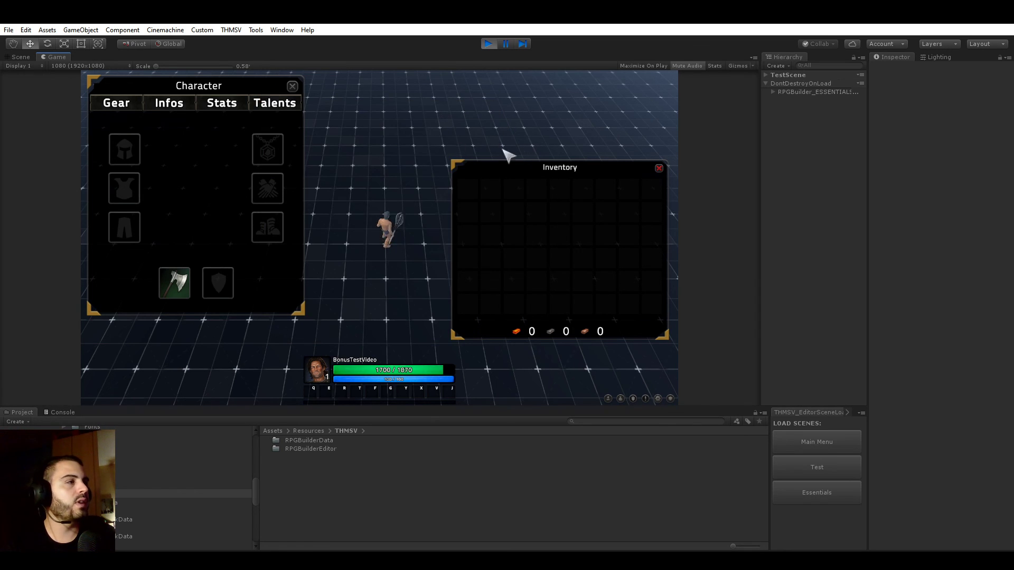
click(657, 167)
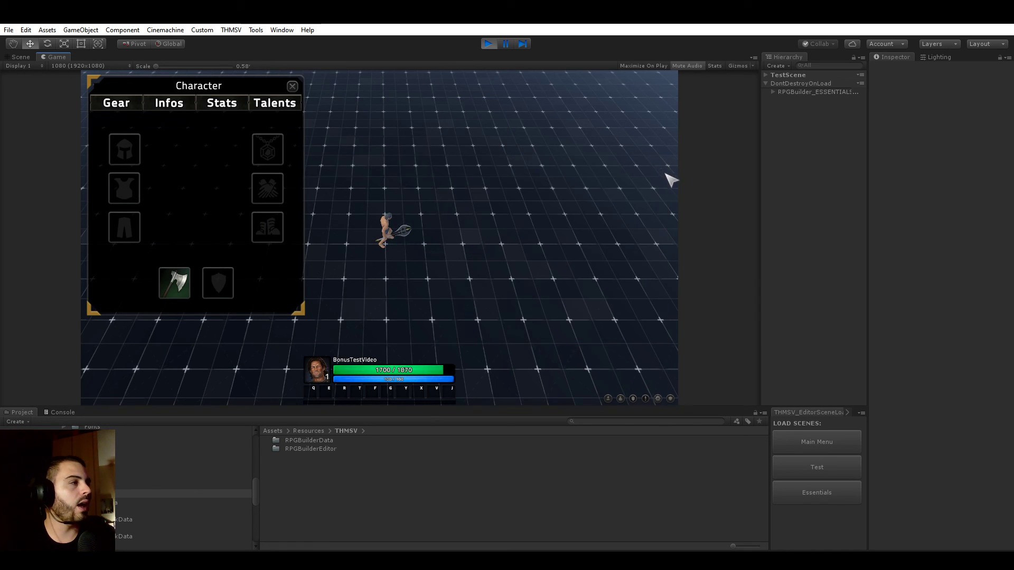
click(294, 87)
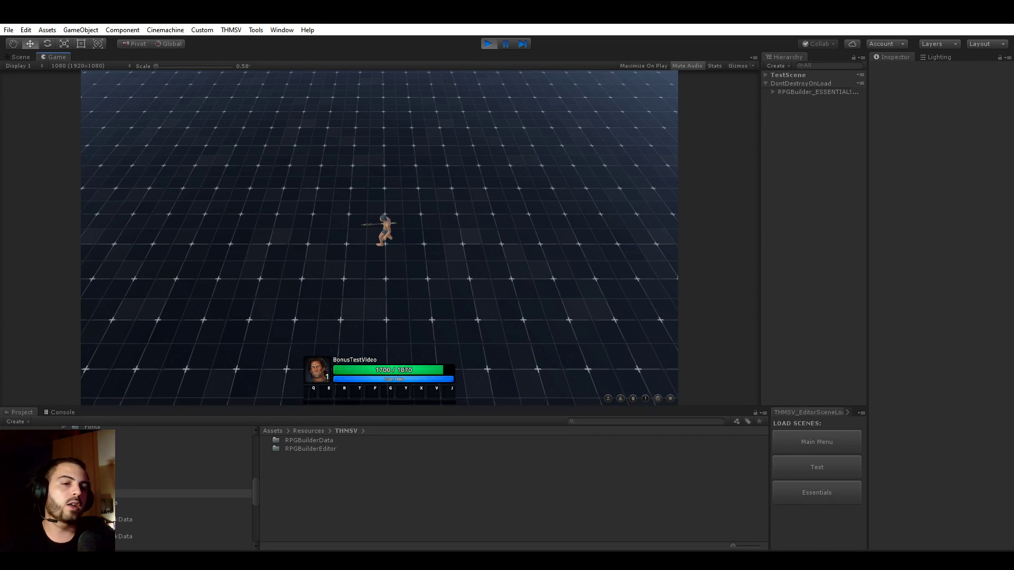